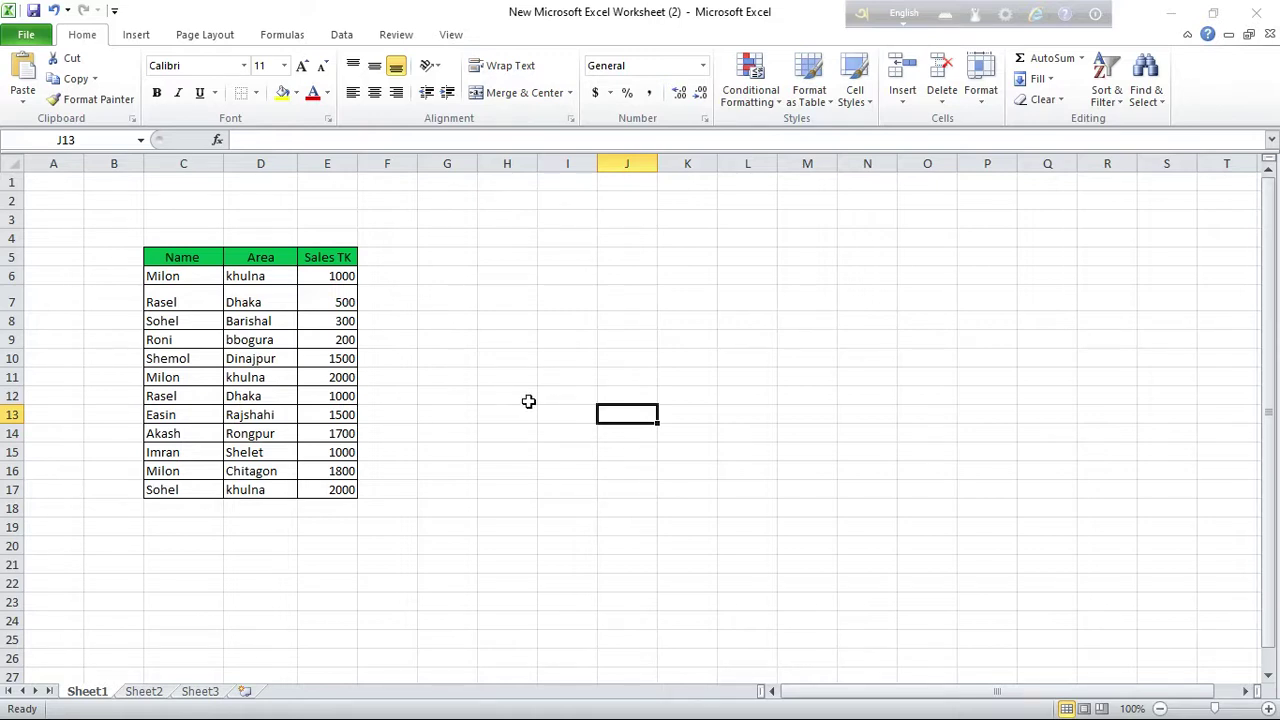
Select column C, then narrow the selection to the name cells C6 through C17
{"action": "left_click", "coordinate": [200, 163]}
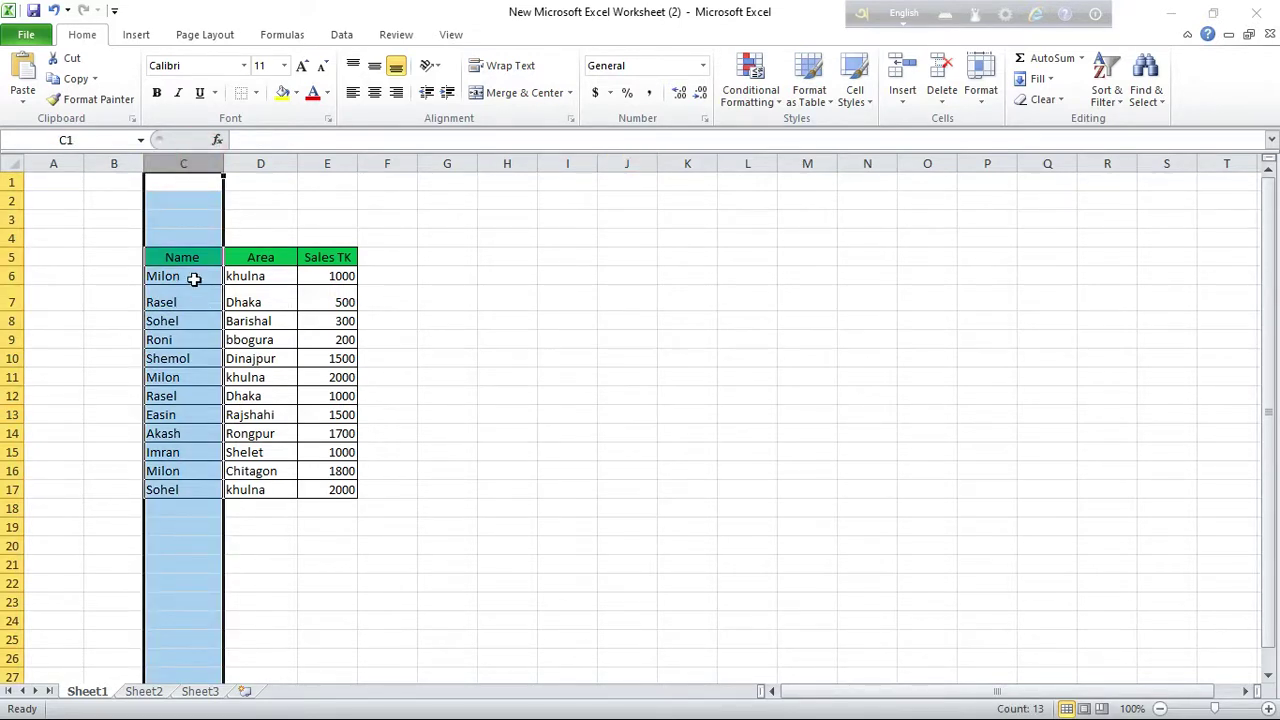
{"action": "left_click_drag", "start_coordinate": [194, 279], "coordinate": [190, 483]}
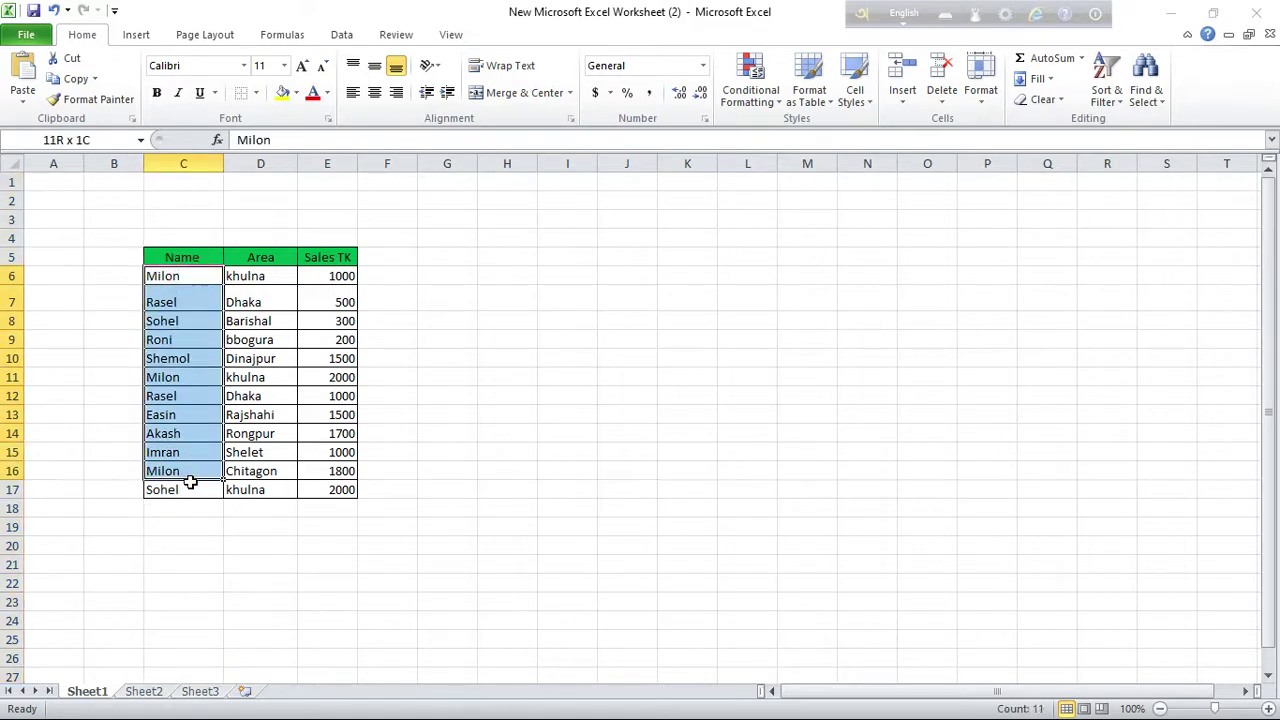
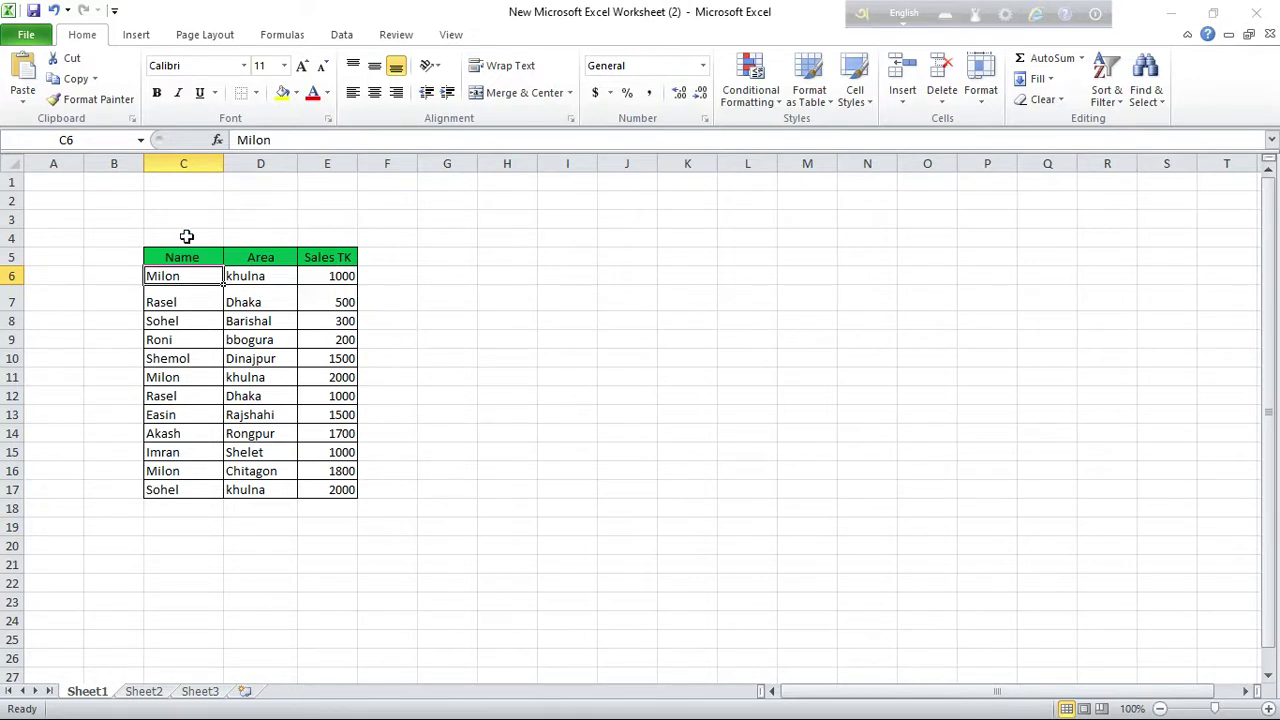
Select the Name column C and open the Highlight Cells Rules > Duplicate Values option
{"action": "left_click", "coordinate": [174, 164]}
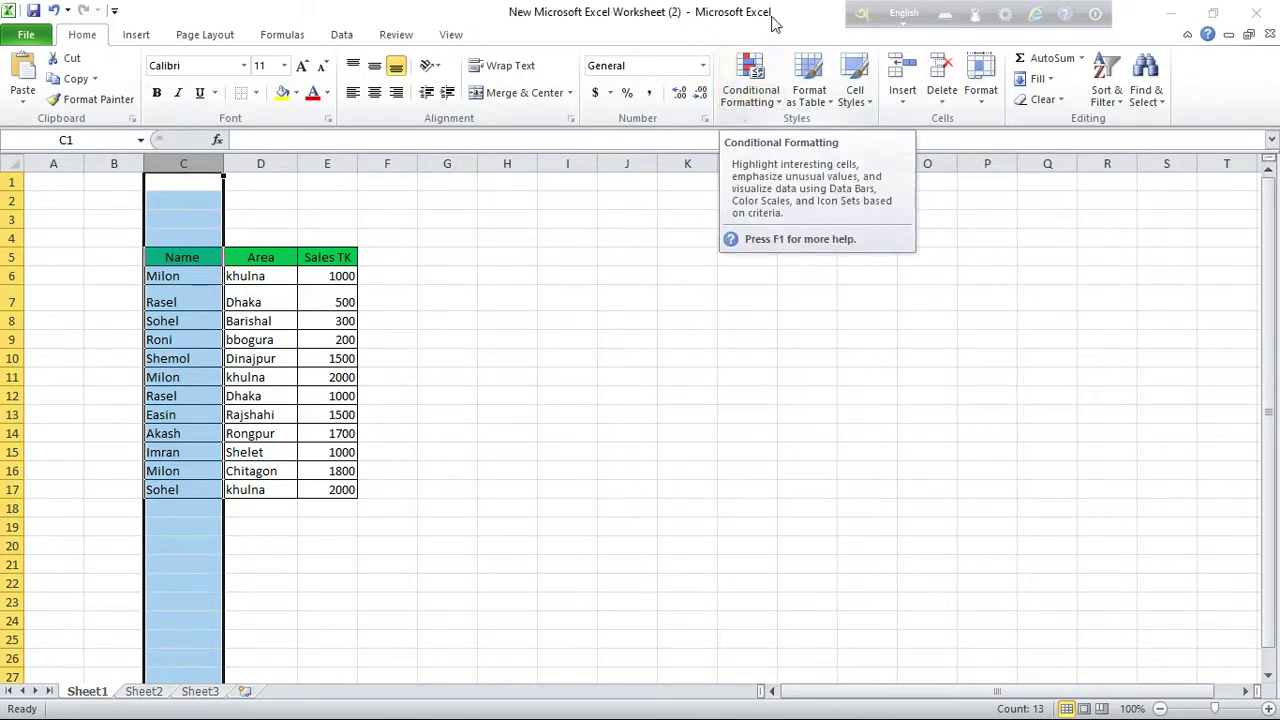
{"action": "scroll", "coordinate": [772, 35], "scroll_direction": "up", "scroll_amount": 3}
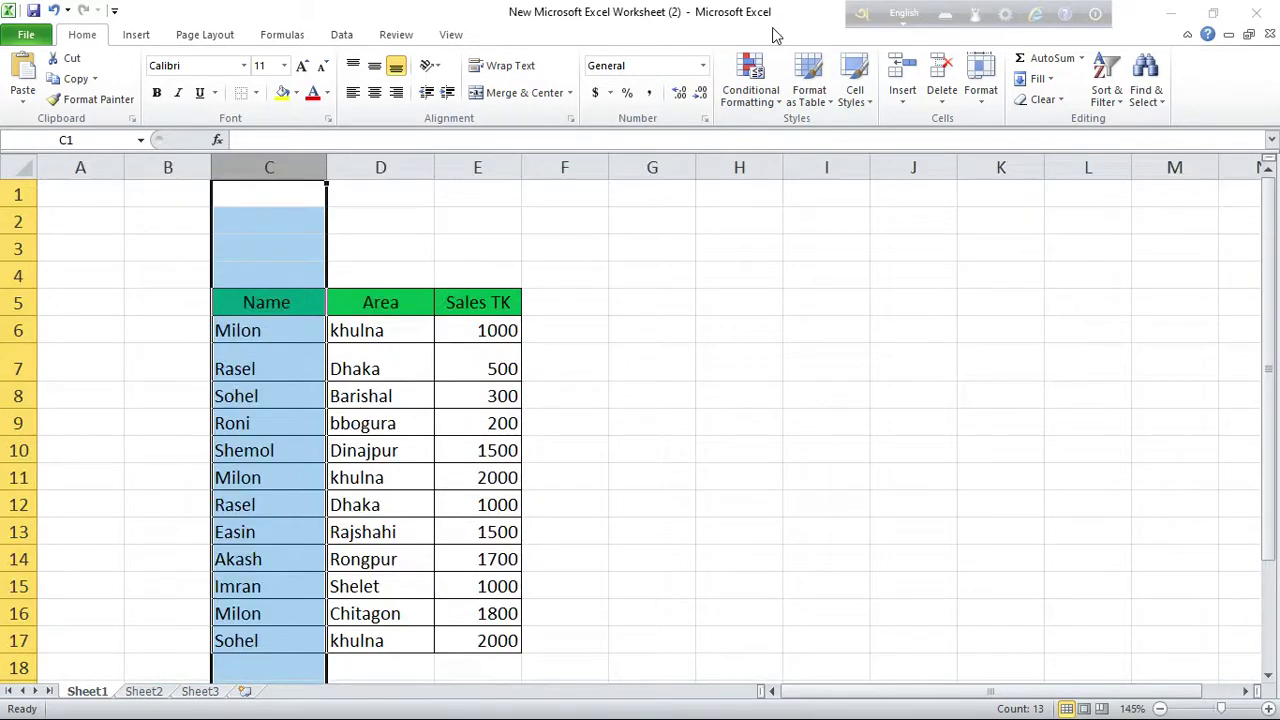
{"action": "scroll", "coordinate": [772, 35], "scroll_direction": "down", "scroll_amount": 1}
{"action": "scroll", "coordinate": [772, 35], "scroll_direction": "down", "scroll_amount": 1}
{"action": "scroll", "coordinate": [772, 35], "scroll_direction": "down", "scroll_amount": 1}
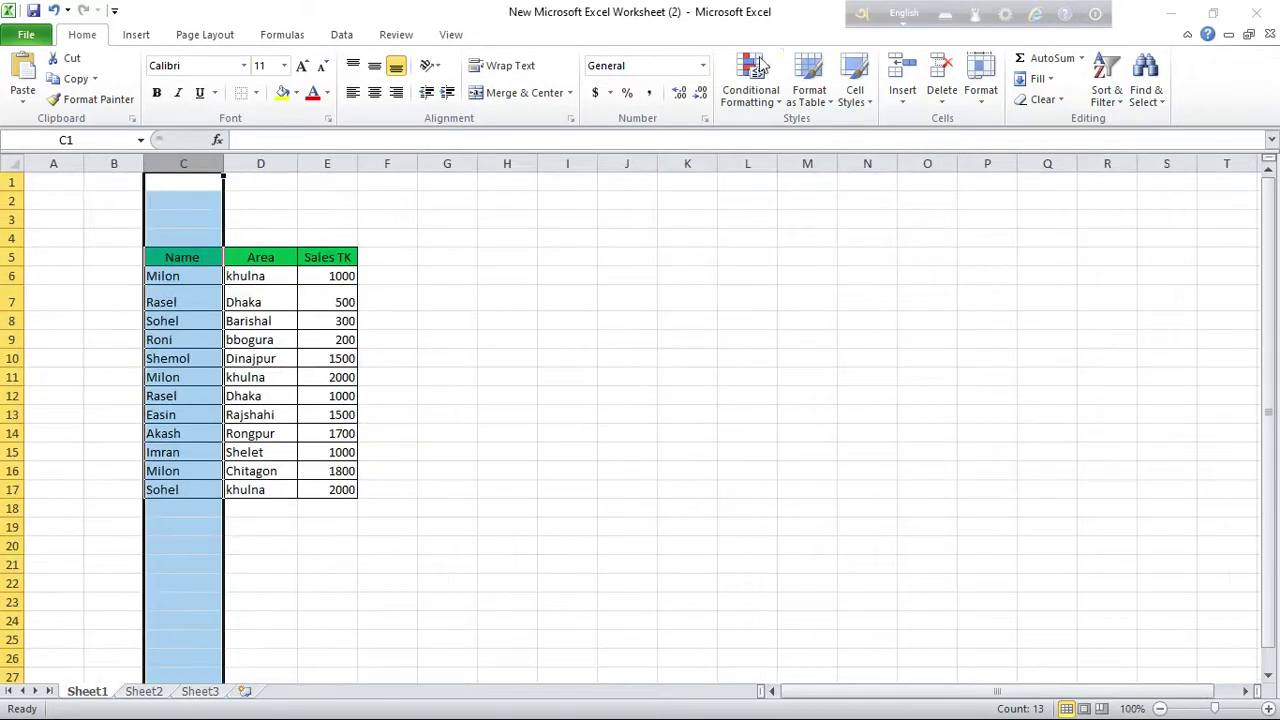
{"action": "left_click", "coordinate": [750, 92]}
{"action": "mouse_move", "coordinate": [812, 132]}
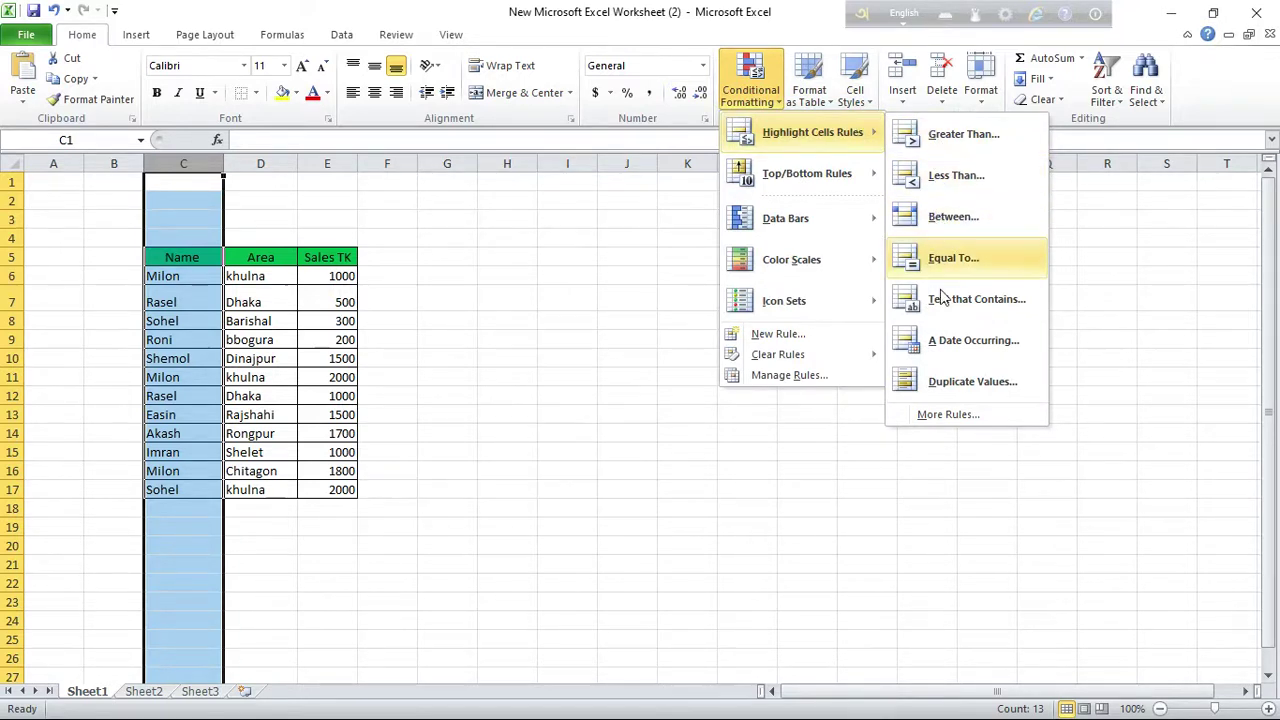
{"action": "left_click", "coordinate": [962, 384]}
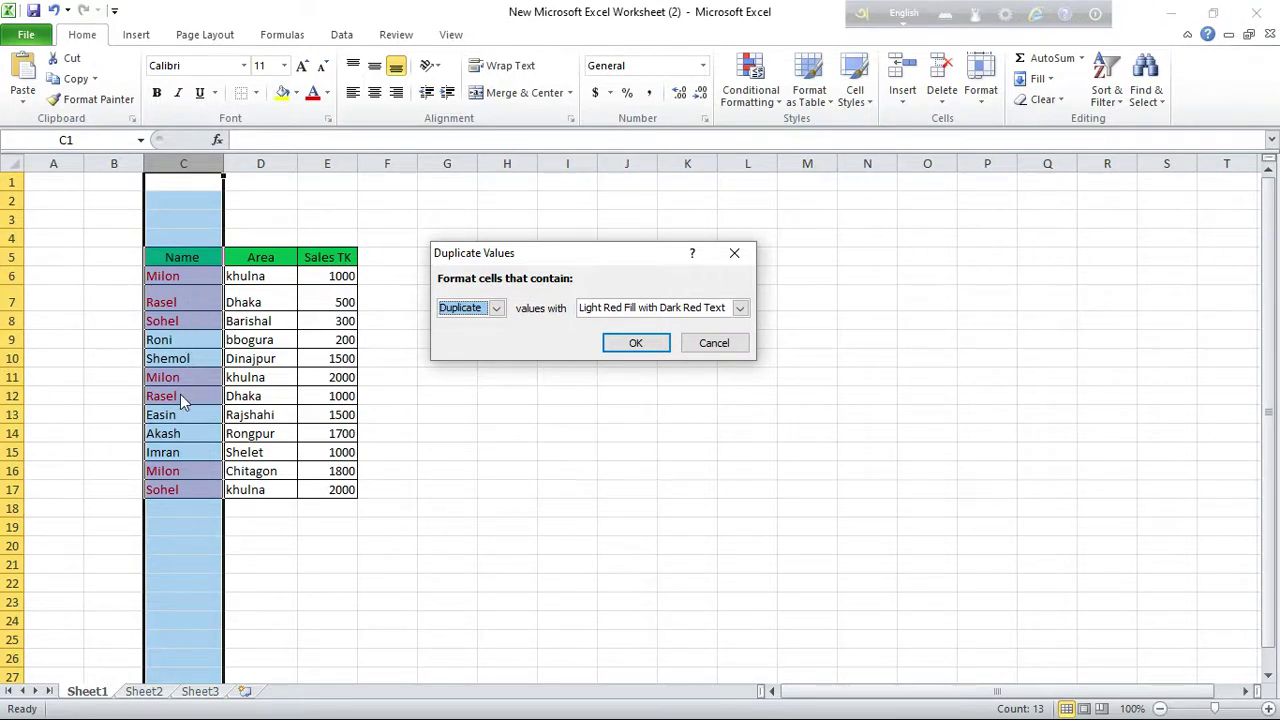
Preview the Unique option, then set the rule back to Duplicate values
{"action": "left_click", "coordinate": [497, 308]}
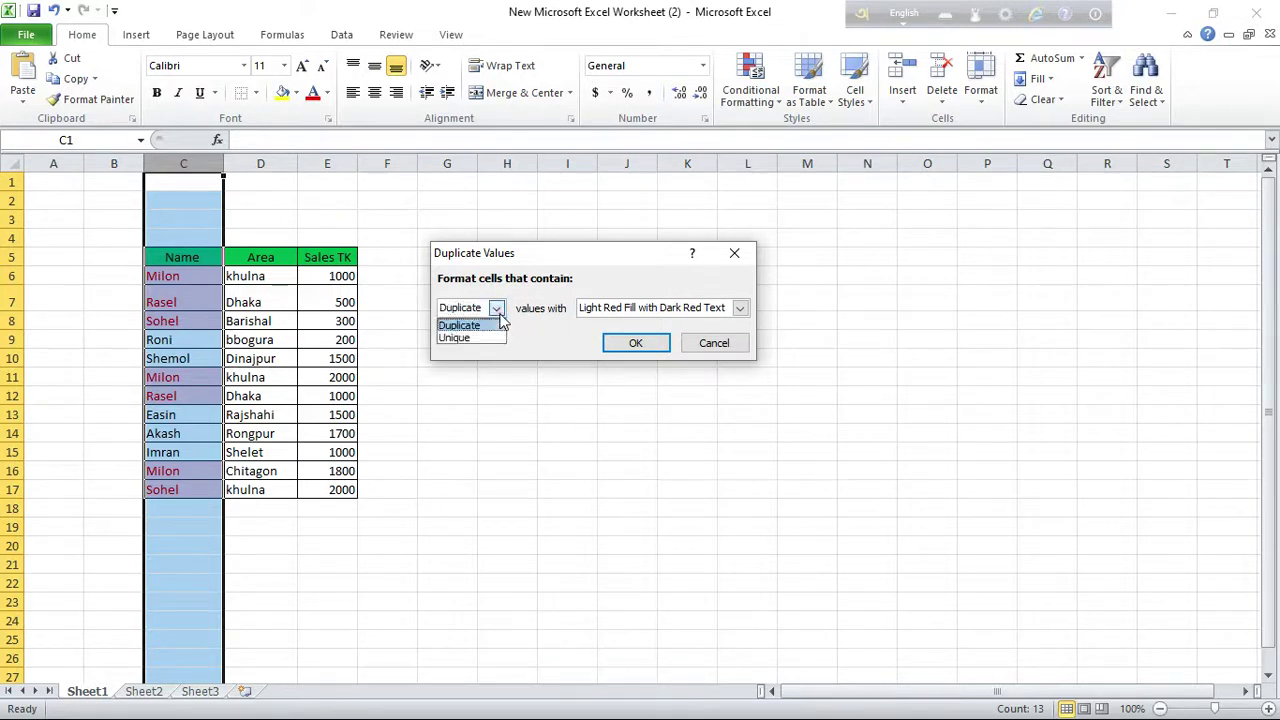
{"action": "left_click", "coordinate": [459, 325]}
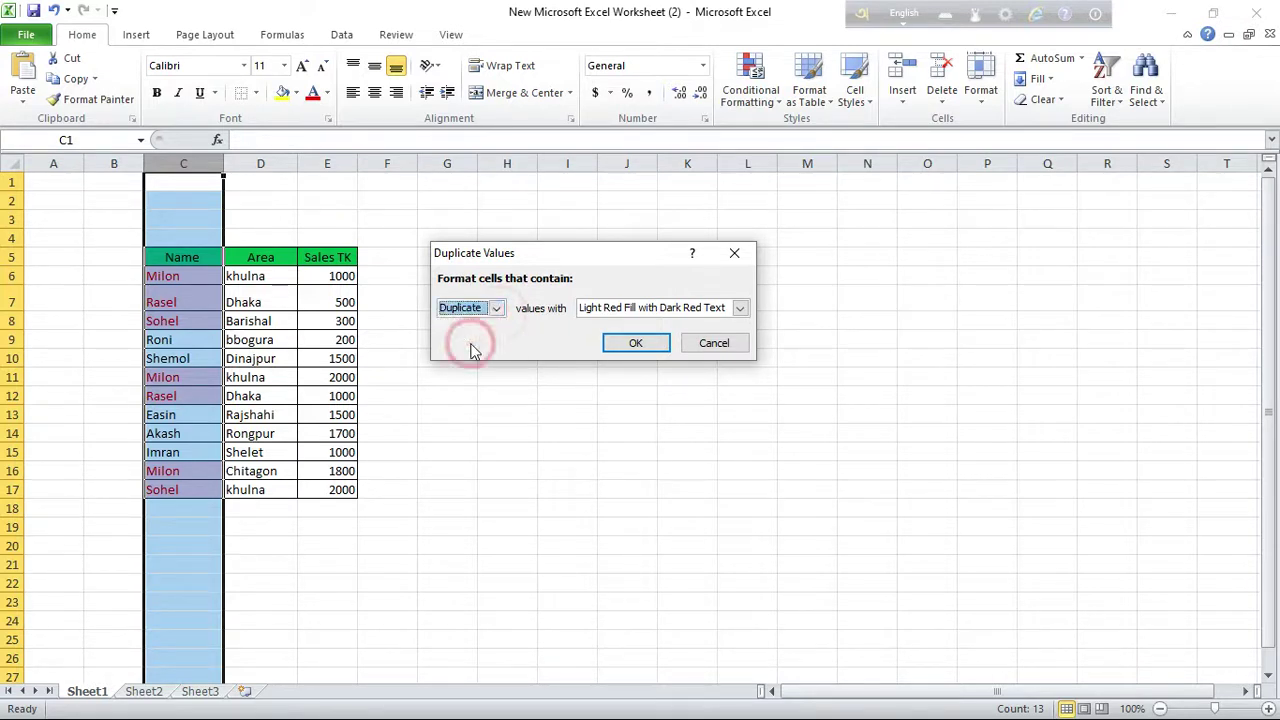
{"action": "left_click", "coordinate": [494, 310]}
{"action": "left_click", "coordinate": [468, 335]}
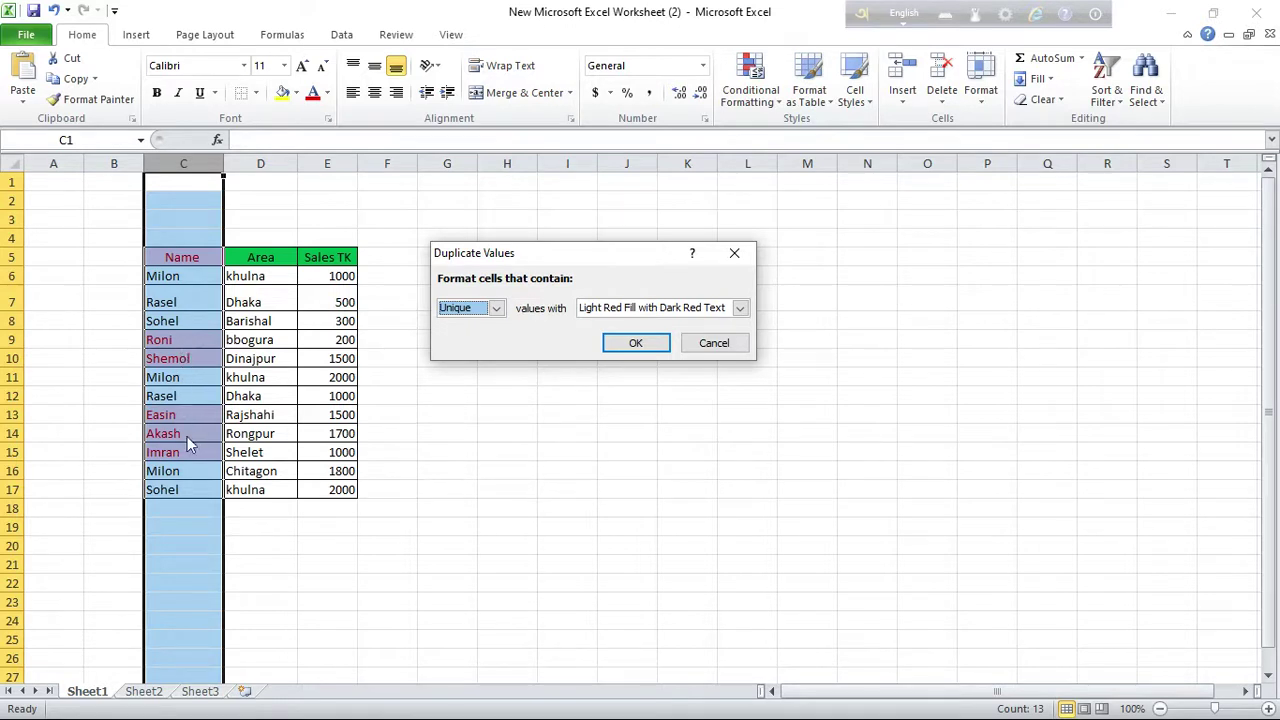
{"action": "left_click", "coordinate": [496, 308]}
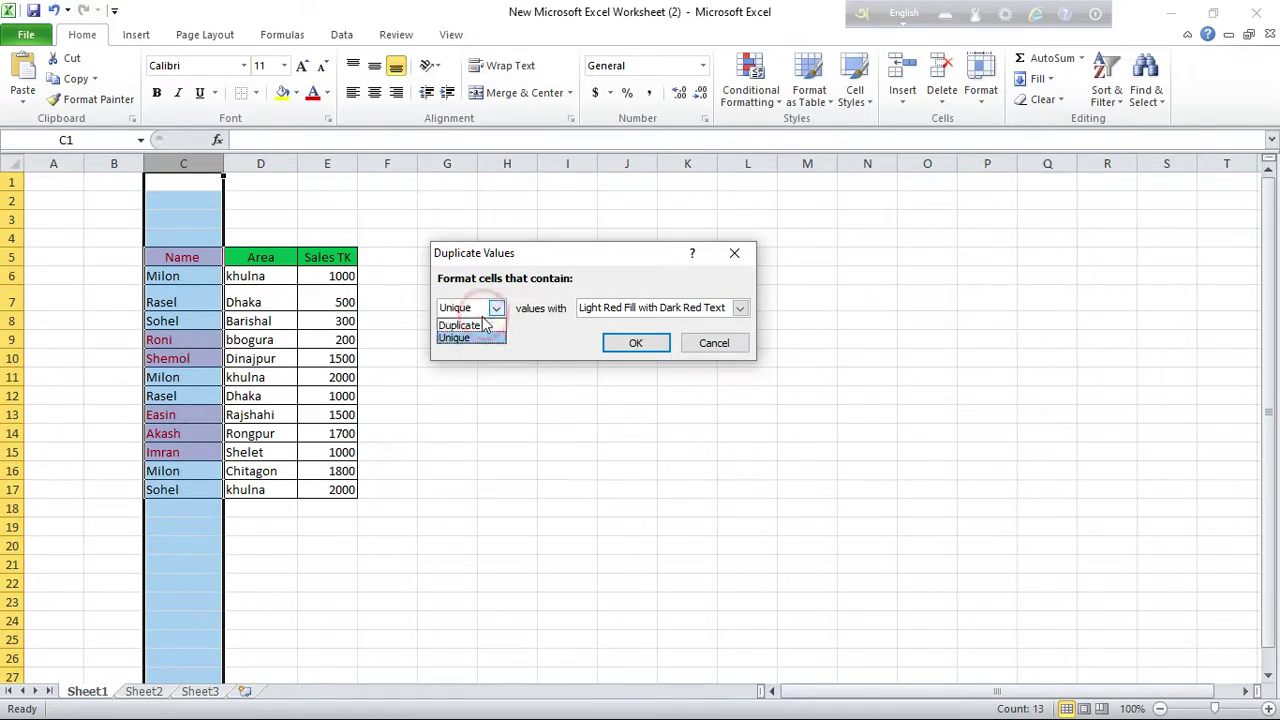
{"action": "left_click", "coordinate": [470, 325]}
Apply Light Red Fill with Dark Red Text so Milon, Rasel and Sohel are highlighted
{"action": "left_click", "coordinate": [602, 313]}
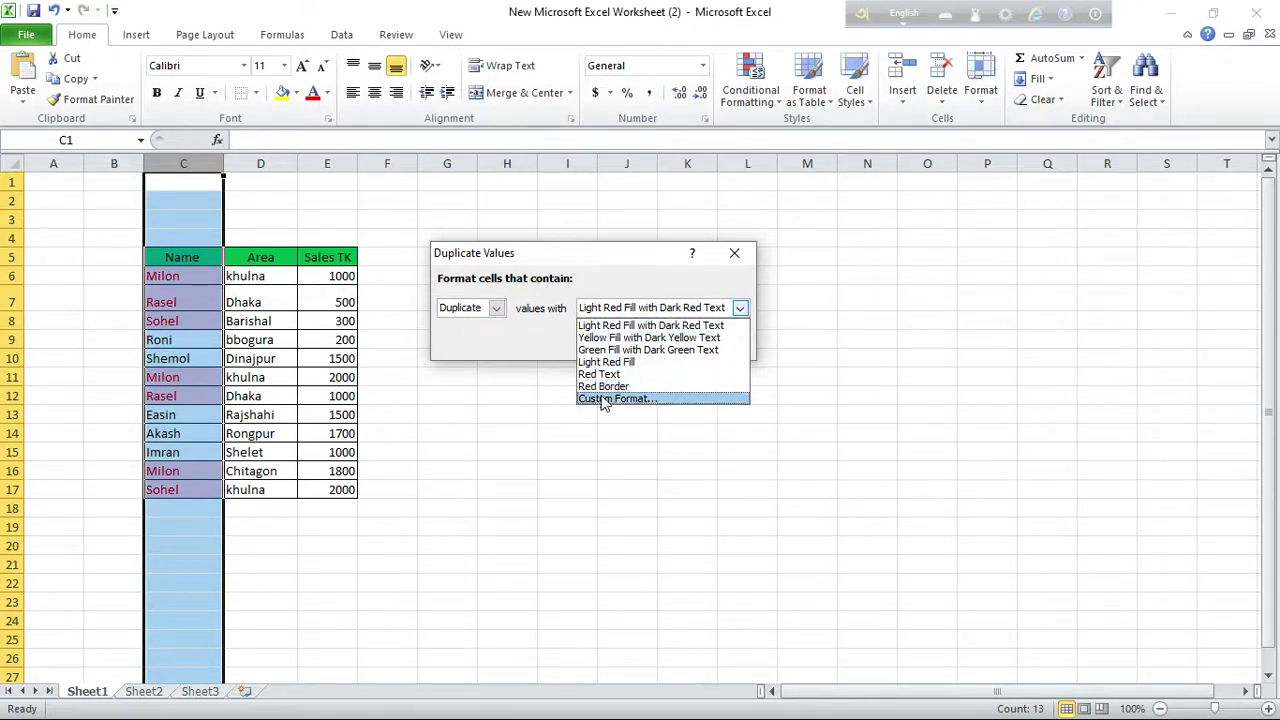
{"action": "left_click", "coordinate": [544, 393]}
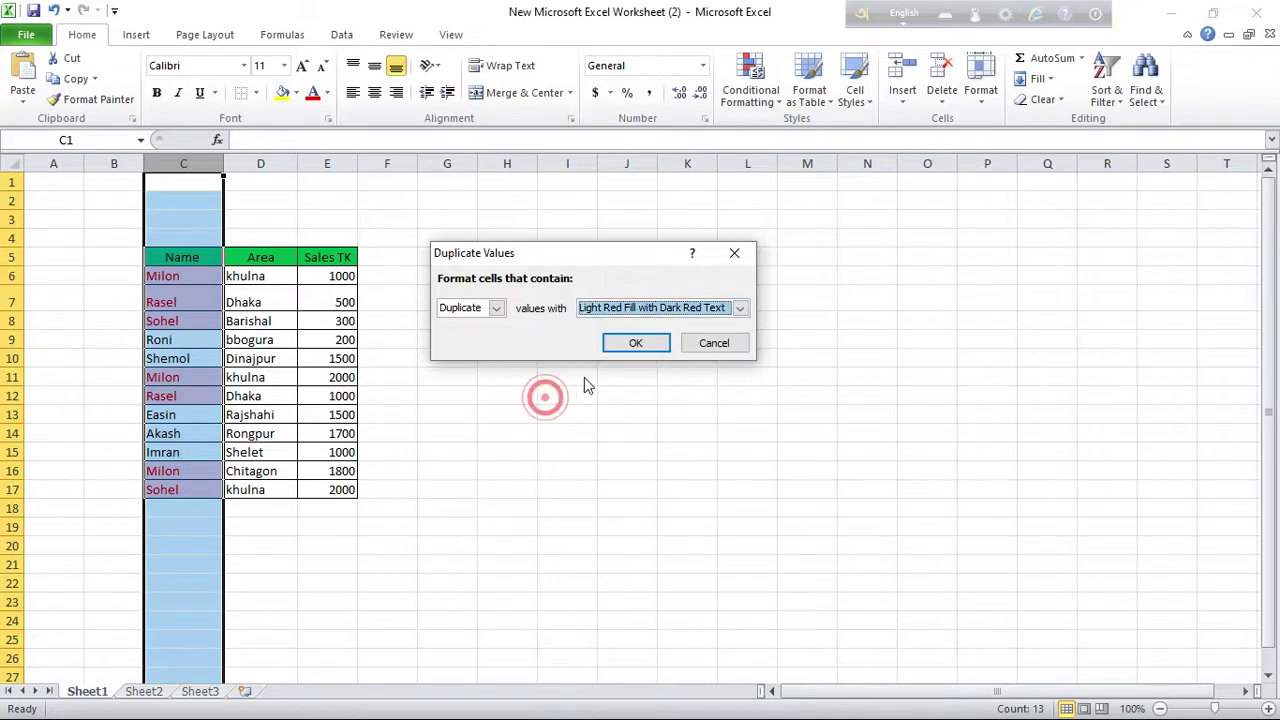
{"action": "left_click", "coordinate": [609, 346]}
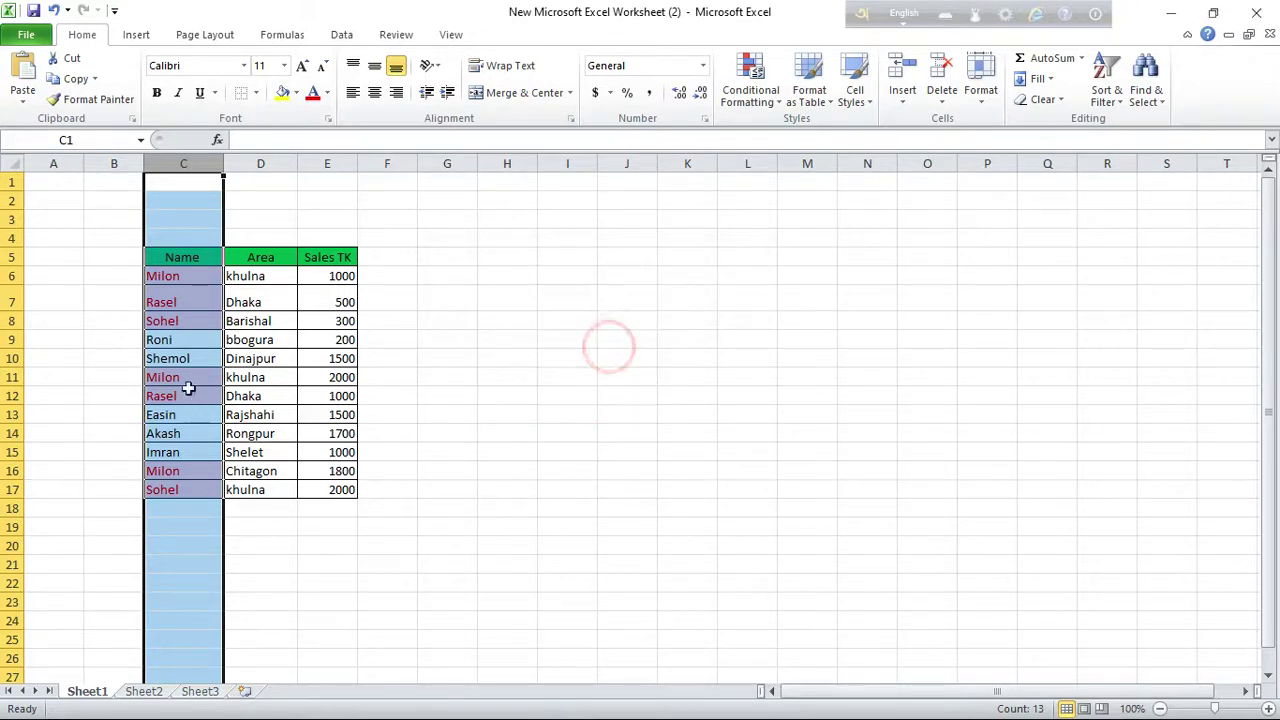
{"action": "left_click", "coordinate": [514, 301]}
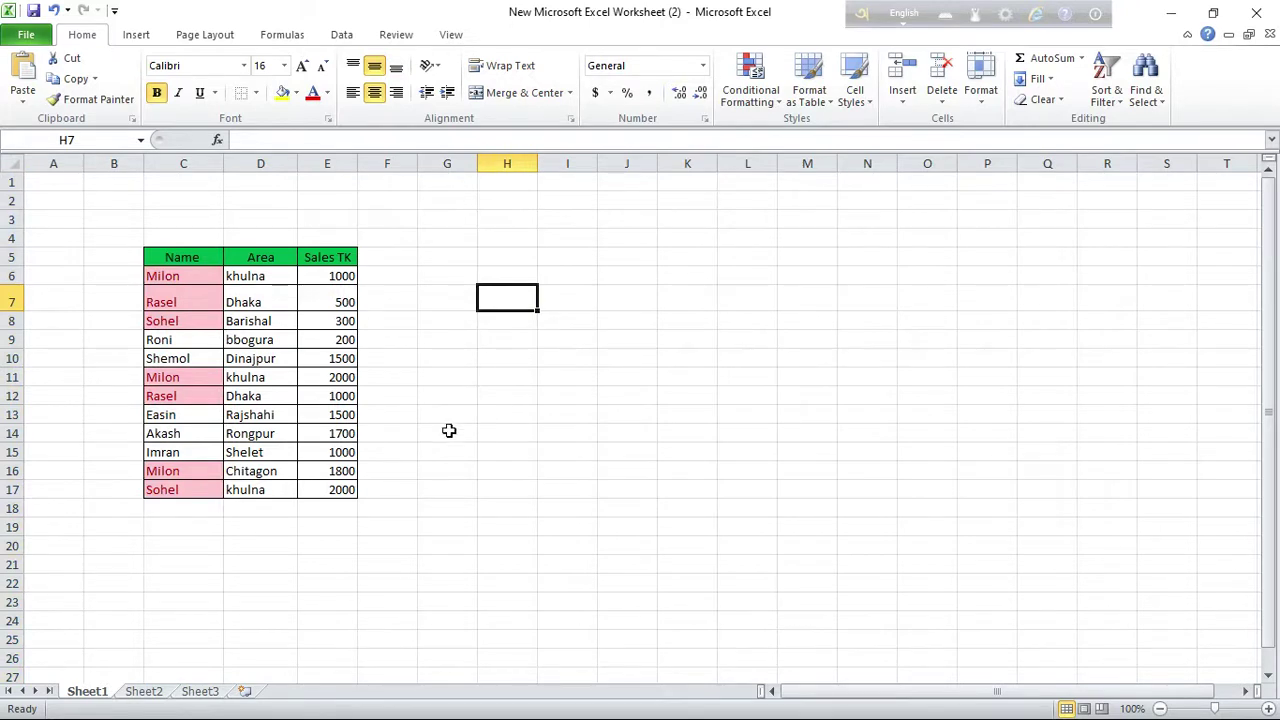
Minimize Excel and bring up the Google Sheets workbook in Chrome
{"action": "left_click", "coordinate": [1172, 12]}
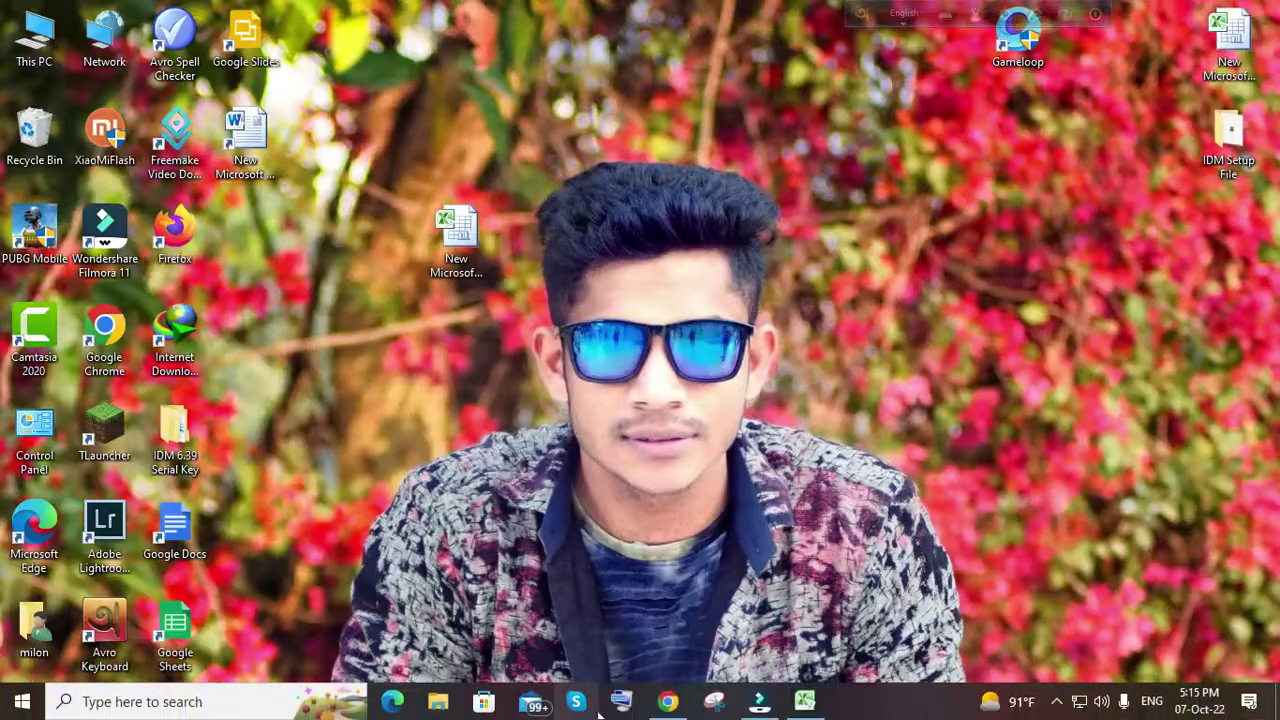
{"action": "left_click", "coordinate": [640, 702]}
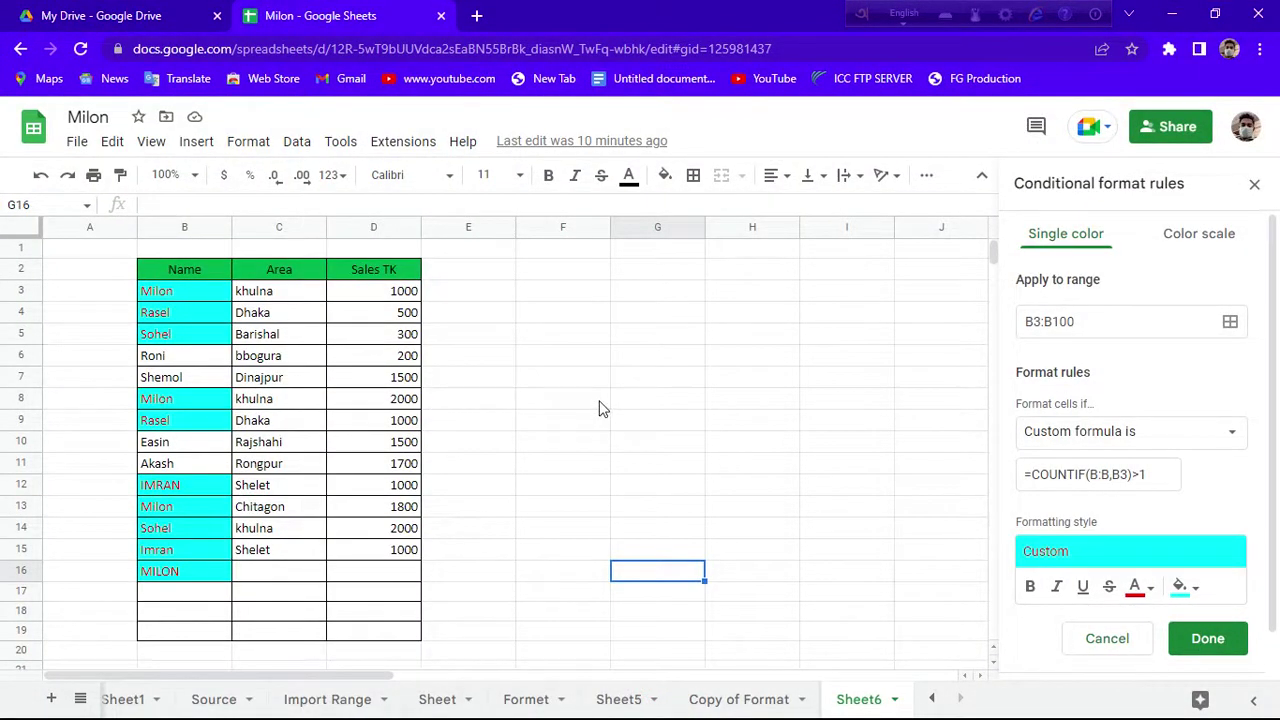
{"action": "key", "text": "ctrl+z"}
{"action": "key", "text": "ctrl+z"}
{"action": "key", "text": "ctrl+z"}
{"action": "key", "text": "ctrl+z"}
{"action": "key", "text": "ctrl+z"}
{"action": "key", "text": "ctrl+z"}
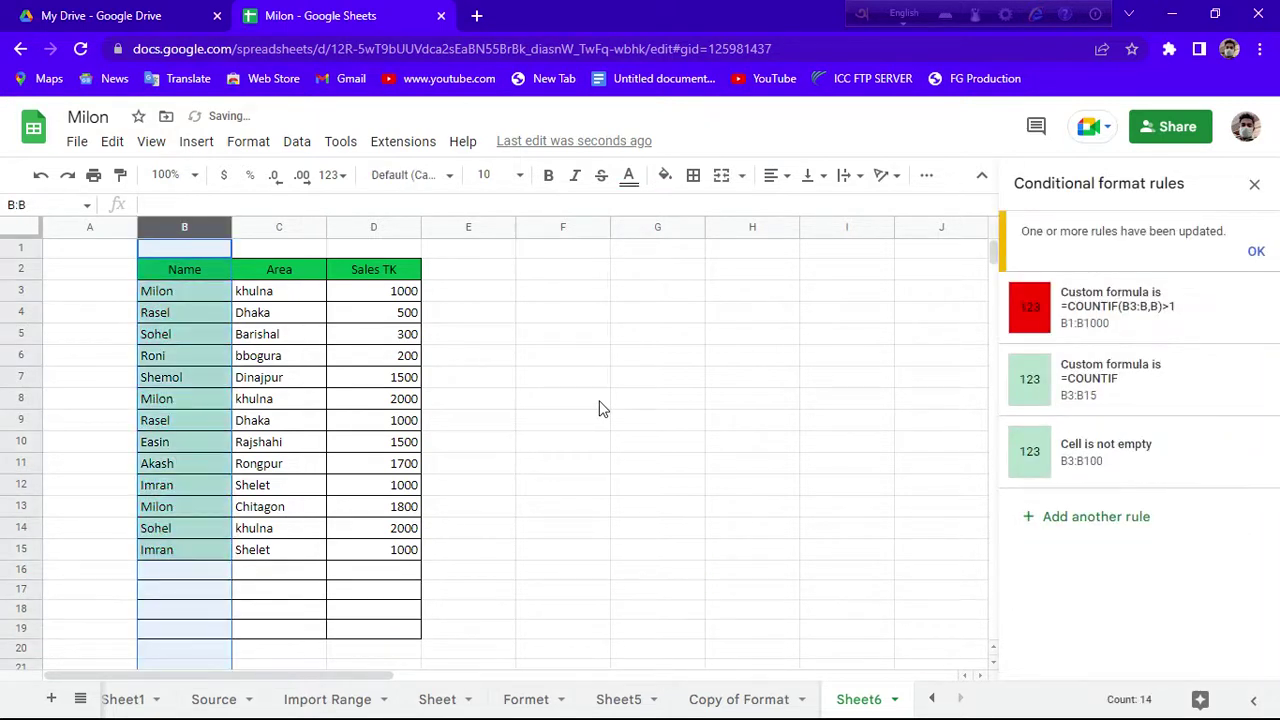
{"action": "key", "text": "ctrl+z"}
{"action": "key", "text": "Right"}
{"action": "key", "text": "Right"}
{"action": "key", "text": "ctrl+z"}
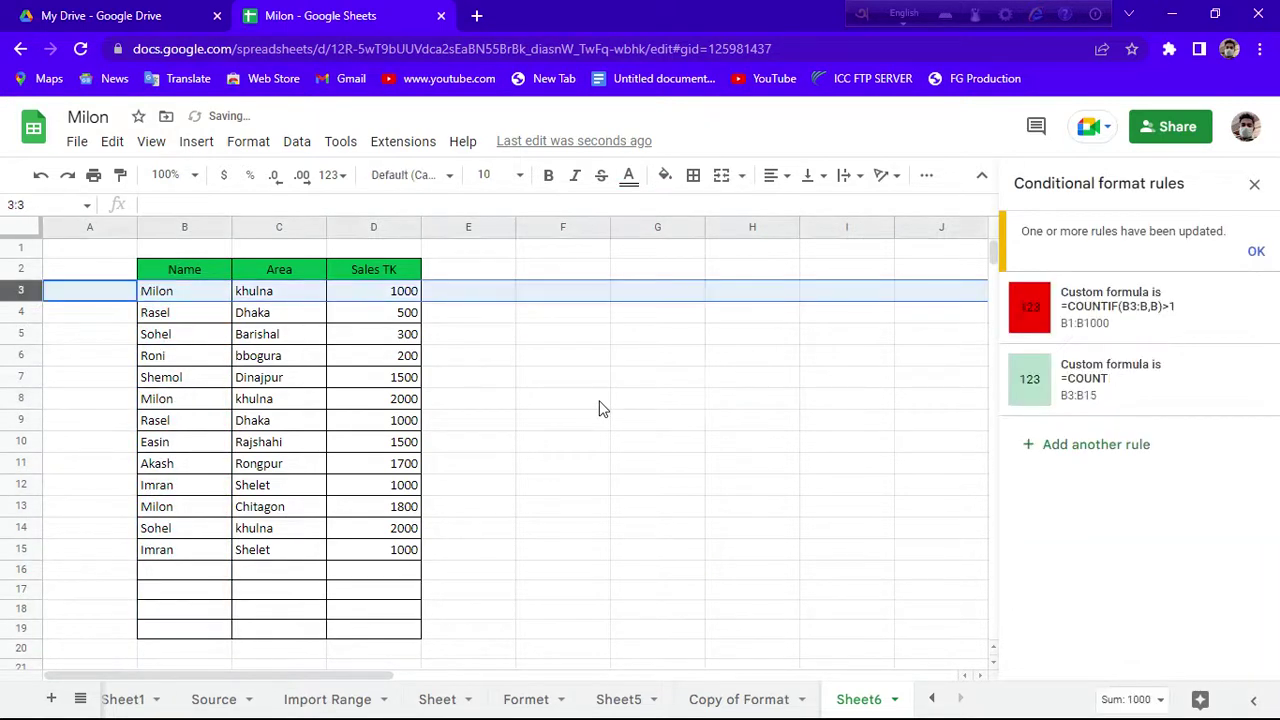
{"action": "left_click", "coordinate": [600, 405]}
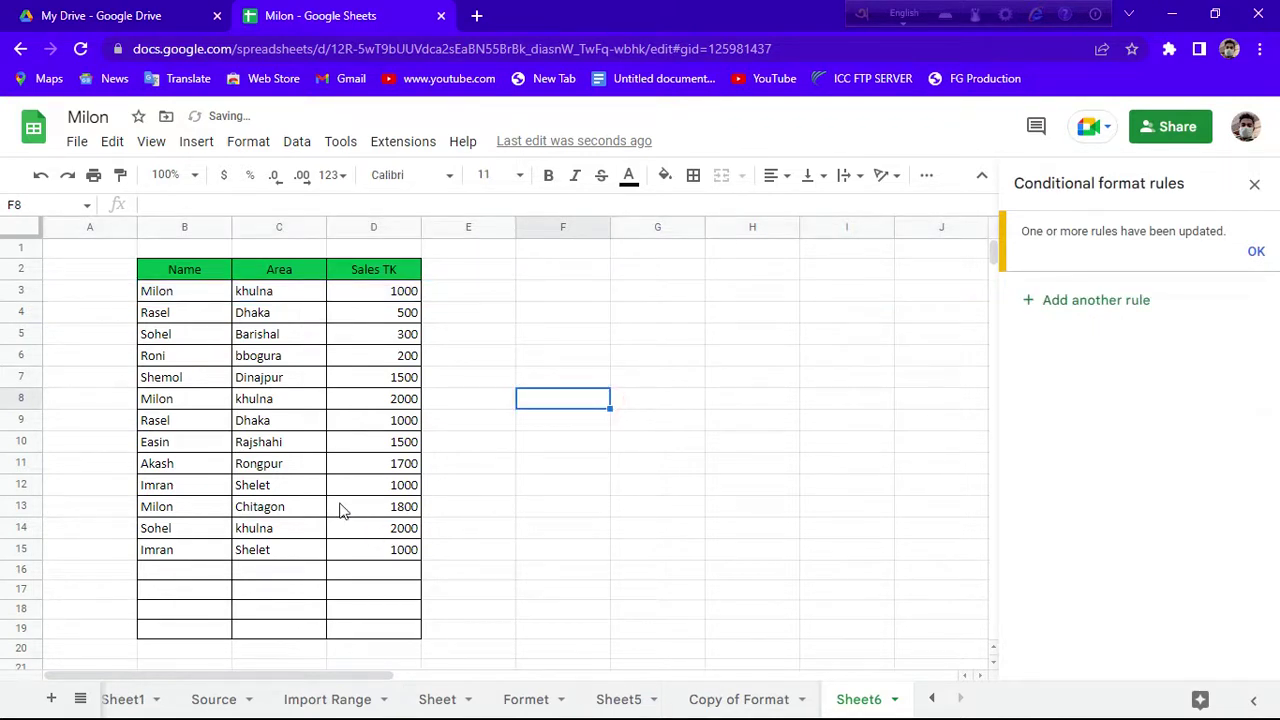
{"action": "left_click", "coordinate": [792, 360]}
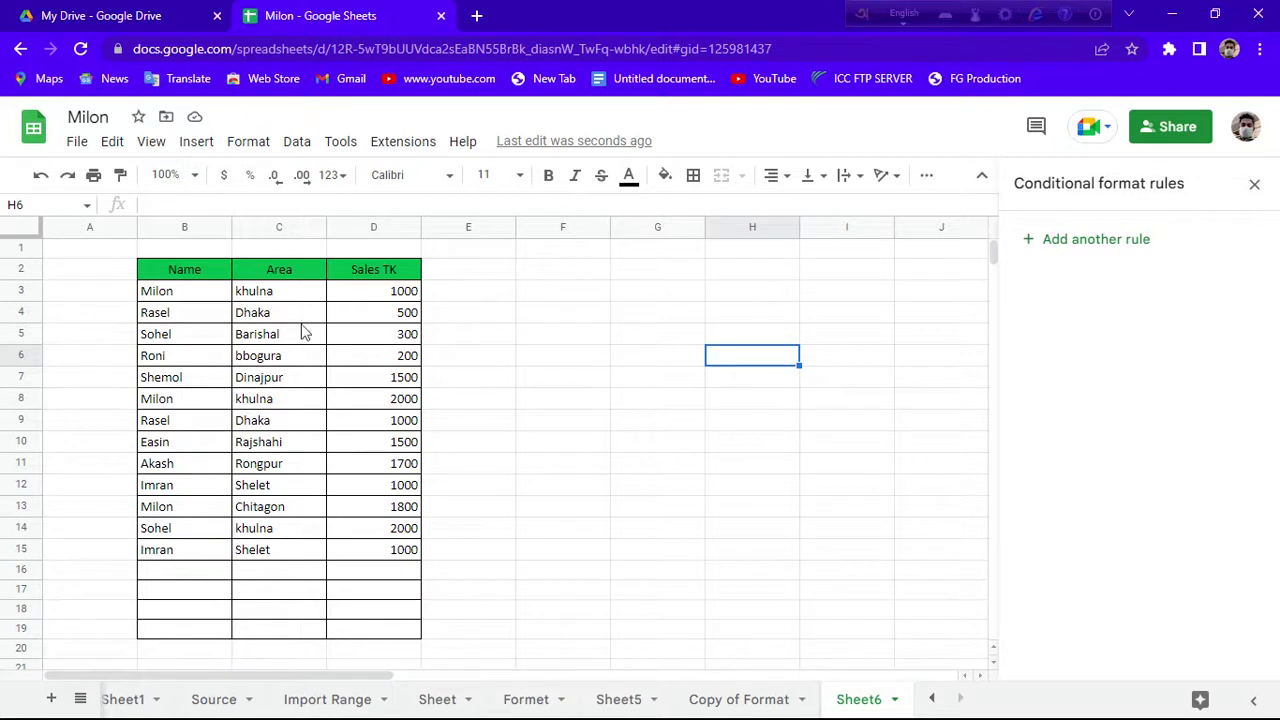
{"action": "mouse_move", "coordinate": [184, 227]}
{"action": "left_click", "coordinate": [179, 228]}
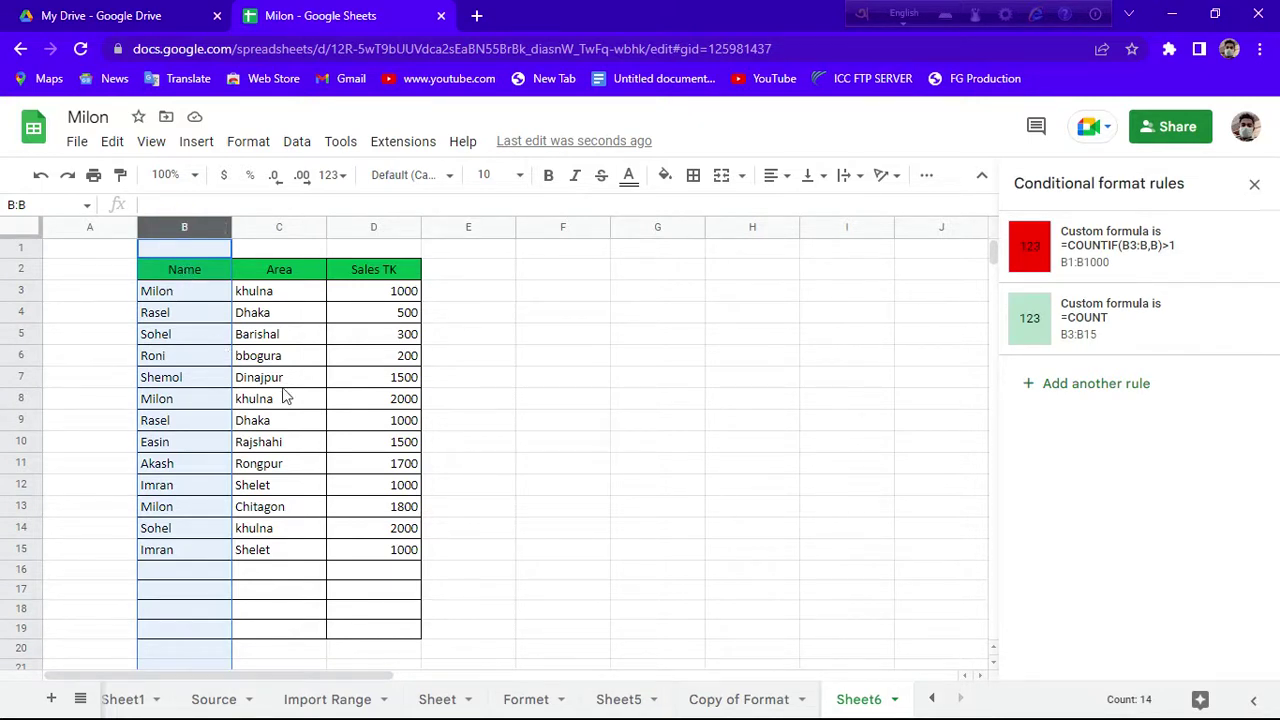
{"action": "left_click", "coordinate": [513, 403]}
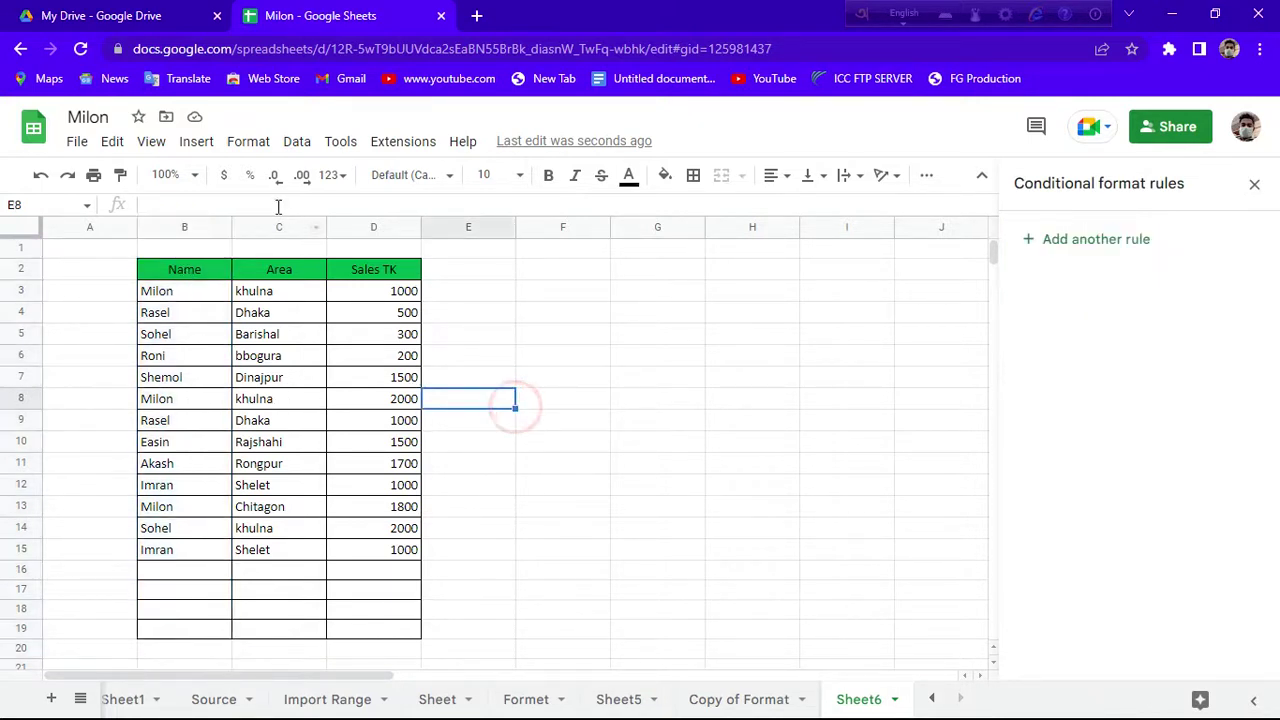
Add a new conditional format rule, replacing the default E8 range with the names B3:B15
{"action": "left_click", "coordinate": [229, 148]}
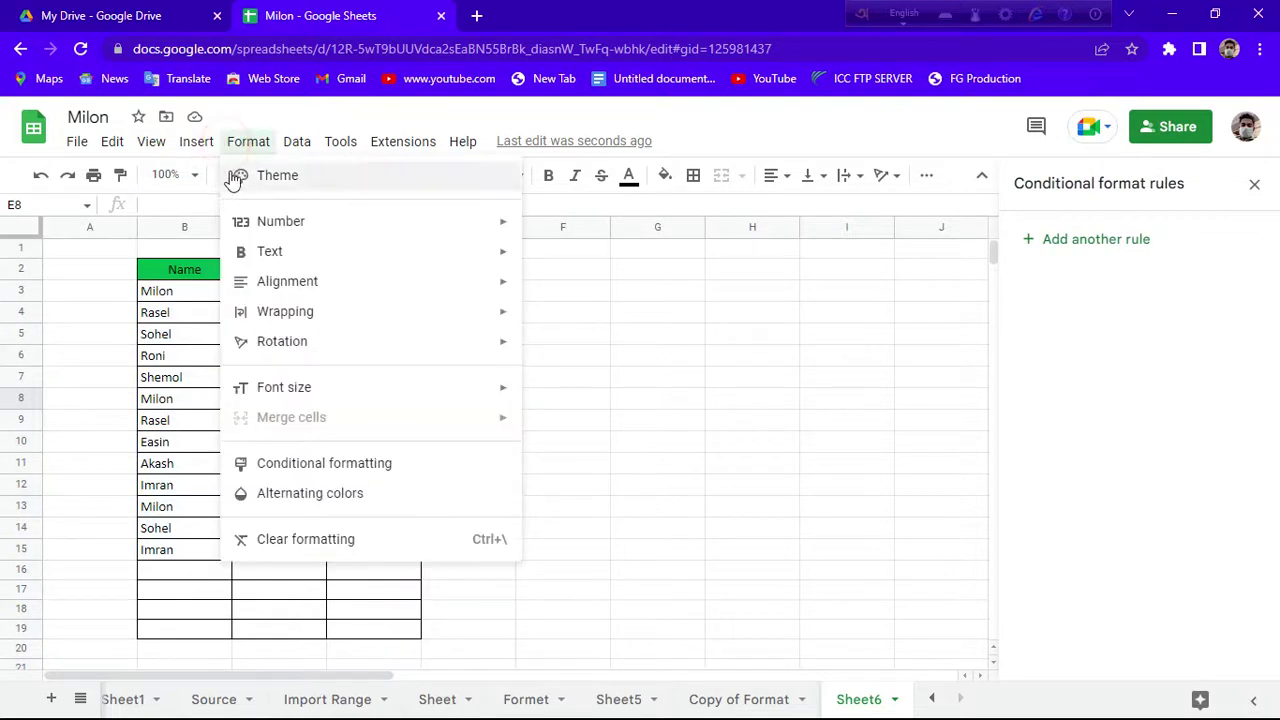
{"action": "left_click", "coordinate": [333, 463]}
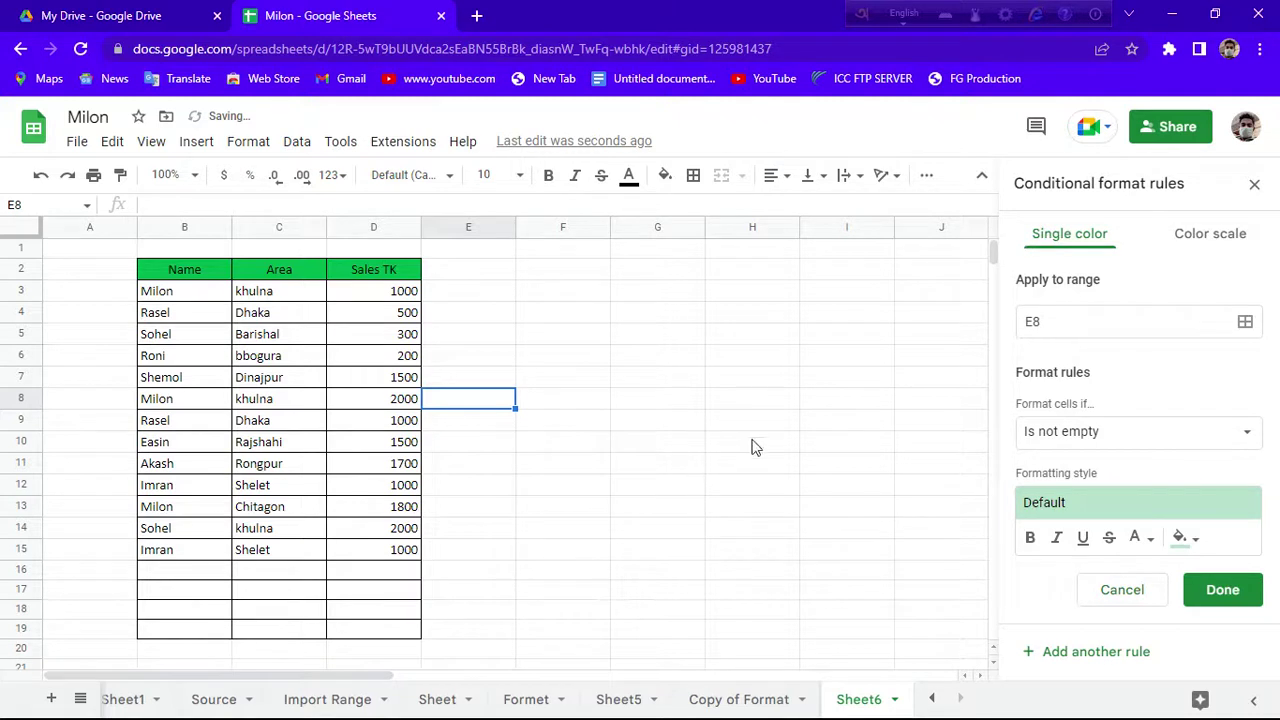
{"action": "left_click", "coordinate": [1070, 316]}
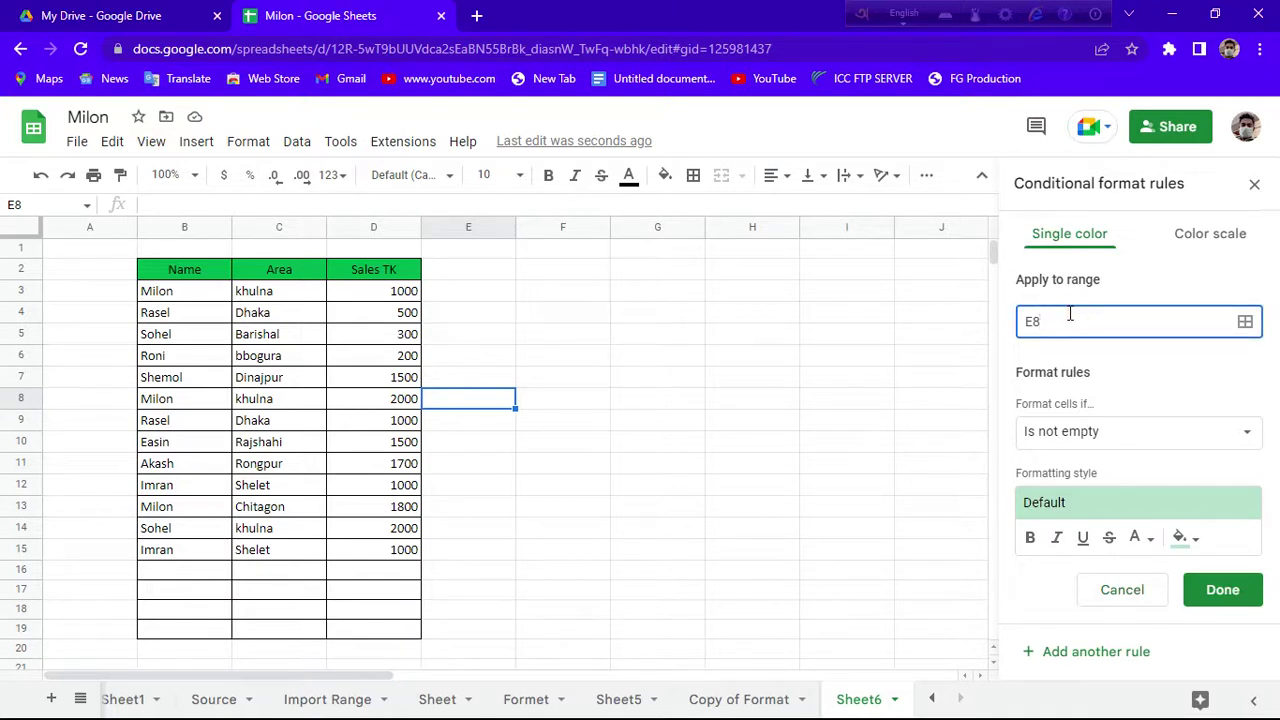
{"action": "key", "text": "BackSpace"}
{"action": "key", "text": "BackSpace"}
{"action": "mouse_move", "coordinate": [208, 290]}
{"action": "left_mouse_down"}
{"action": "mouse_move", "coordinate": [368, 496]}
{"action": "mouse_move", "coordinate": [385, 556]}
{"action": "left_mouse_up"}
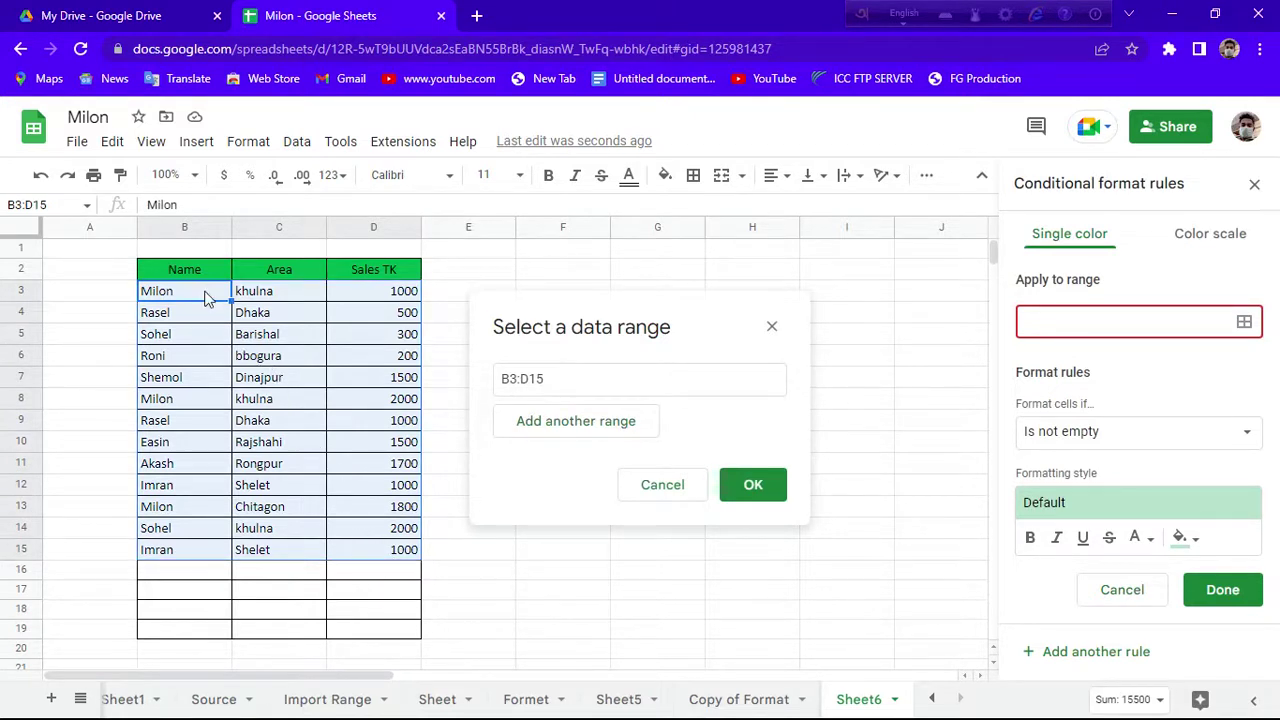
{"action": "left_click_drag", "start_coordinate": [204, 293], "coordinate": [199, 553]}
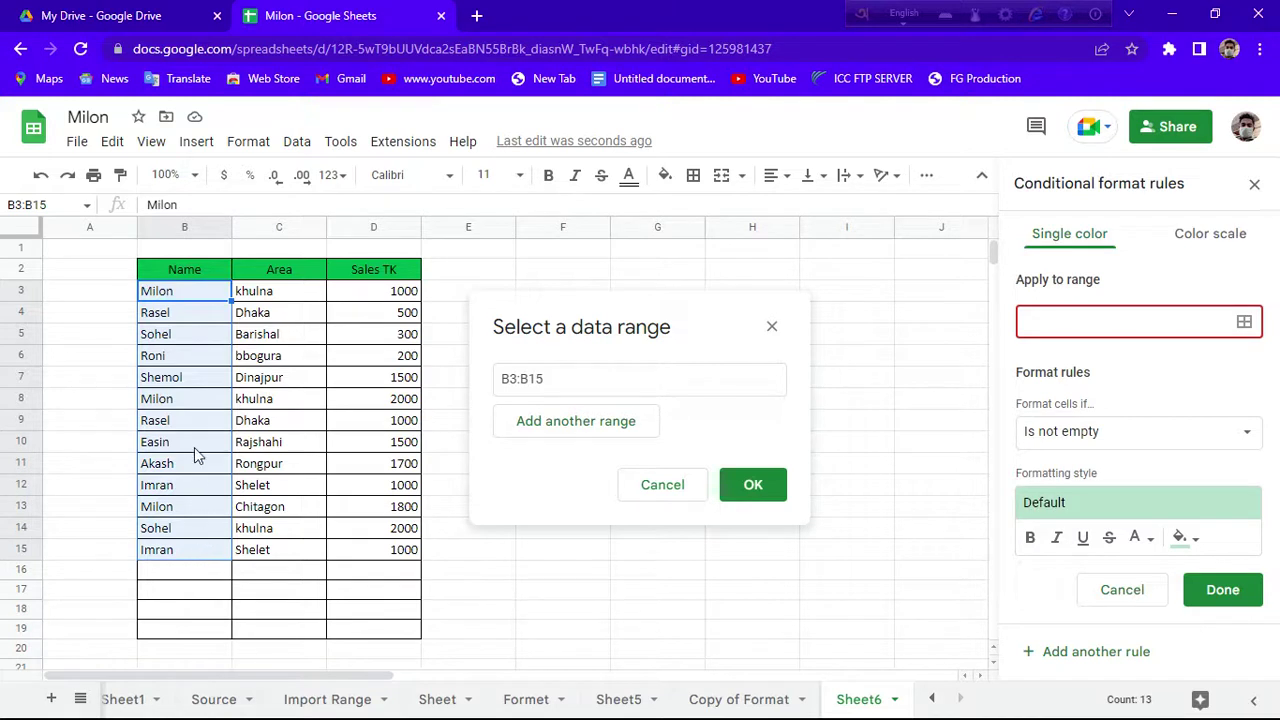
Set the new rule's apply-to range to B3:B100, starting from cell B3
{"action": "left_click", "coordinate": [186, 228]}
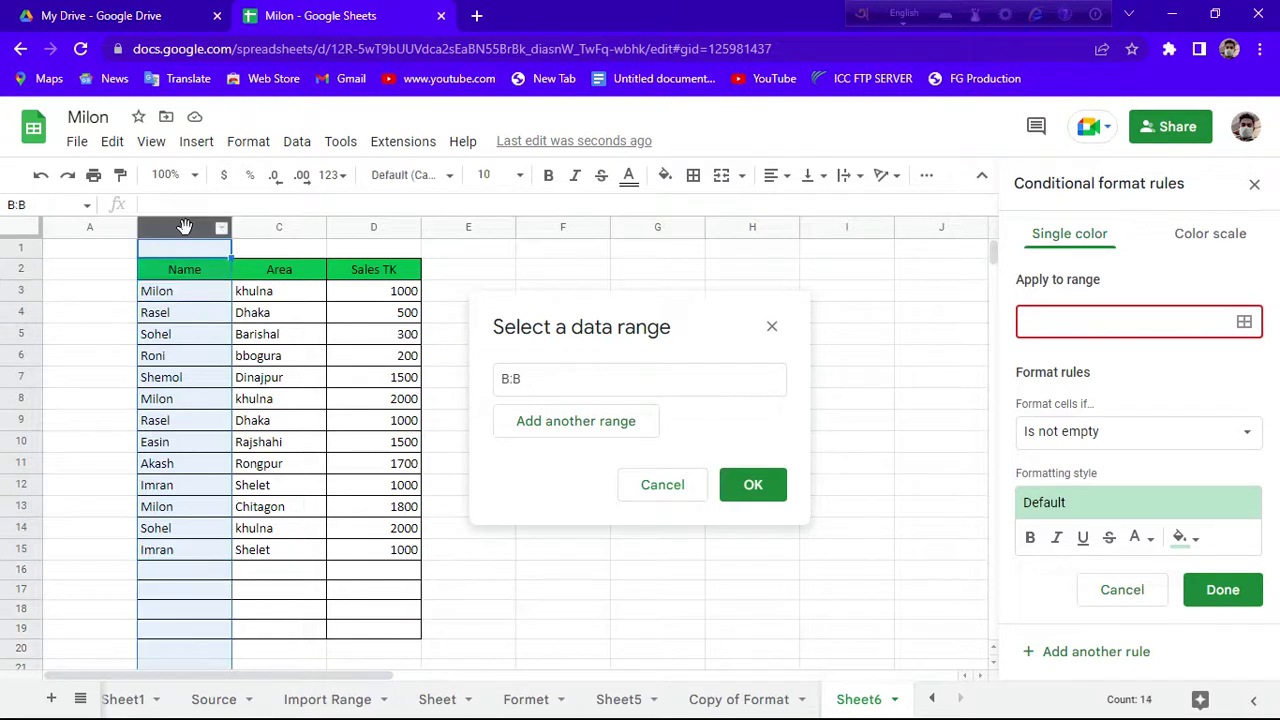
{"action": "left_click", "coordinate": [771, 327]}
{"action": "left_click", "coordinate": [1056, 314]}
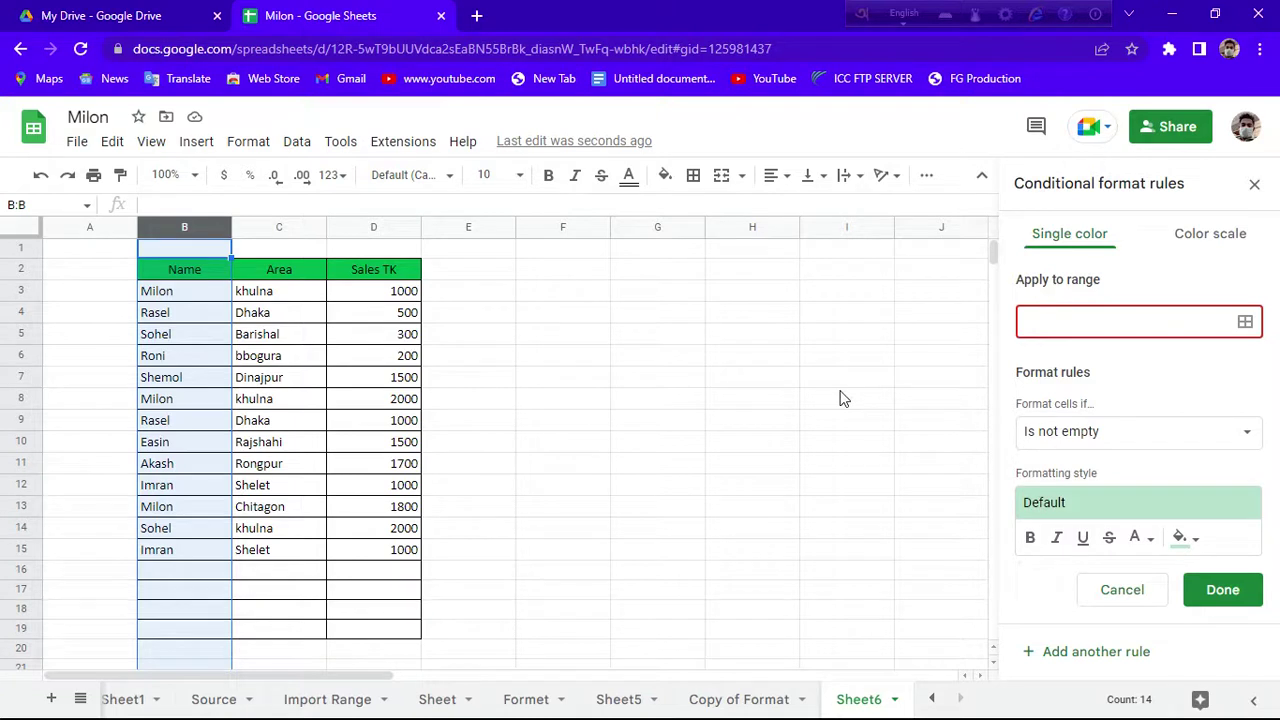
{"action": "type", "text": "B"}
{"action": "left_click", "coordinate": [147, 291]}
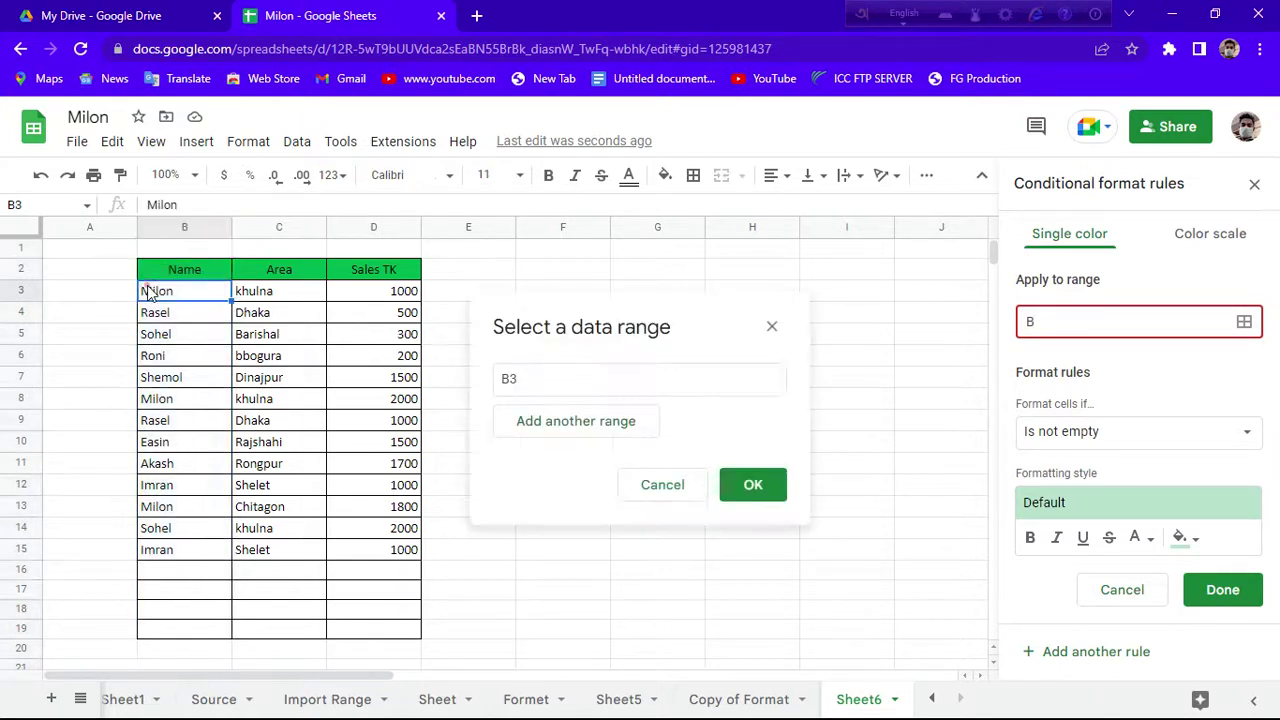
{"action": "left_click", "coordinate": [18, 291]}
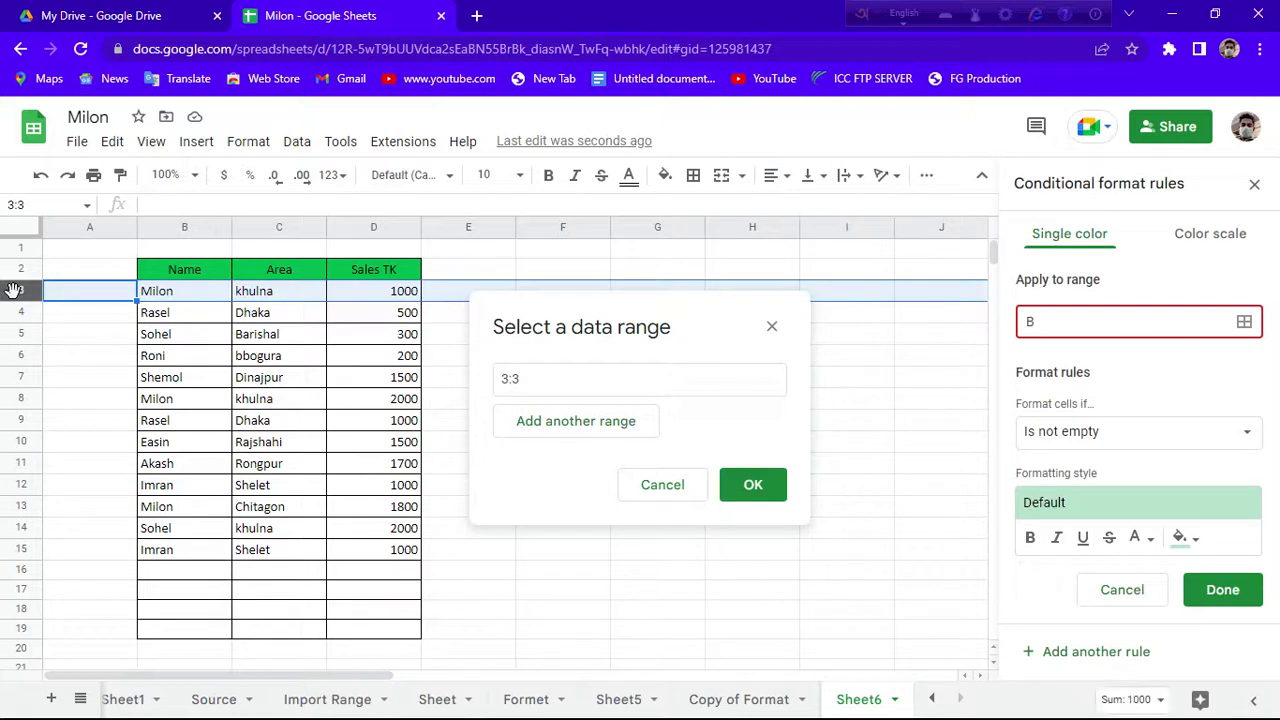
{"action": "left_click", "coordinate": [150, 296]}
{"action": "left_click", "coordinate": [166, 228]}
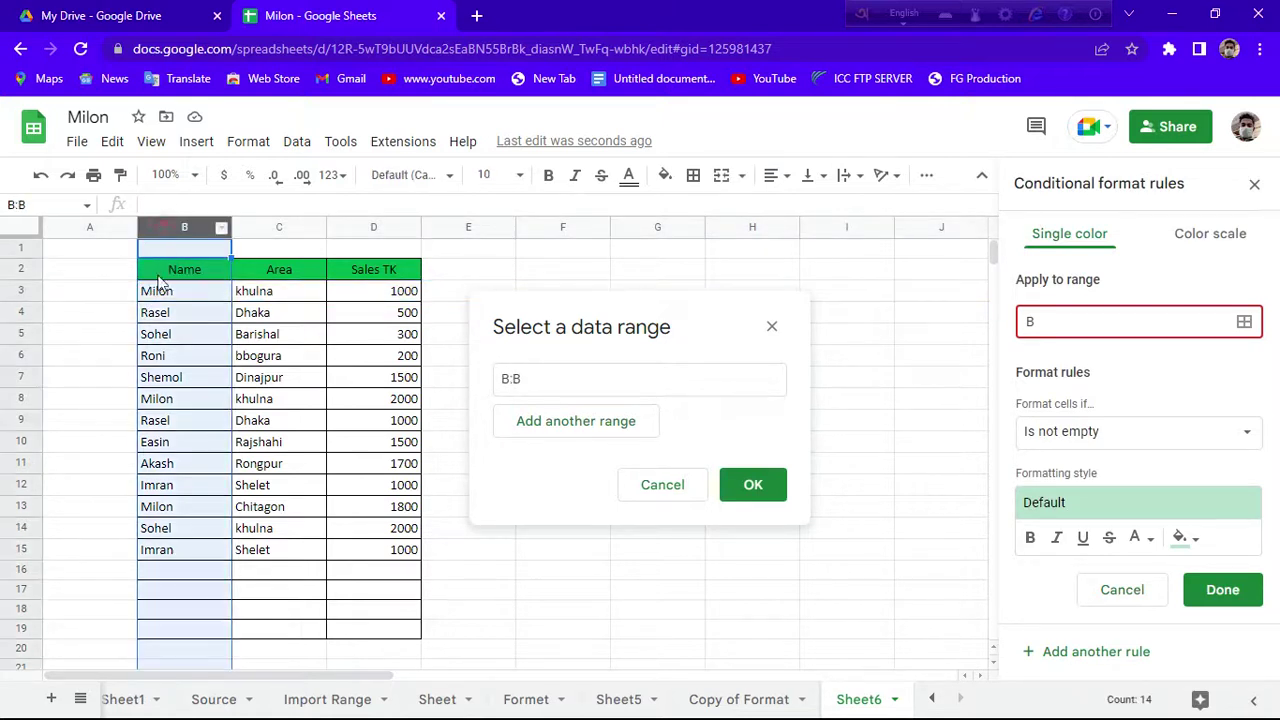
{"action": "left_click", "coordinate": [26, 291]}
{"action": "left_click", "coordinate": [168, 296]}
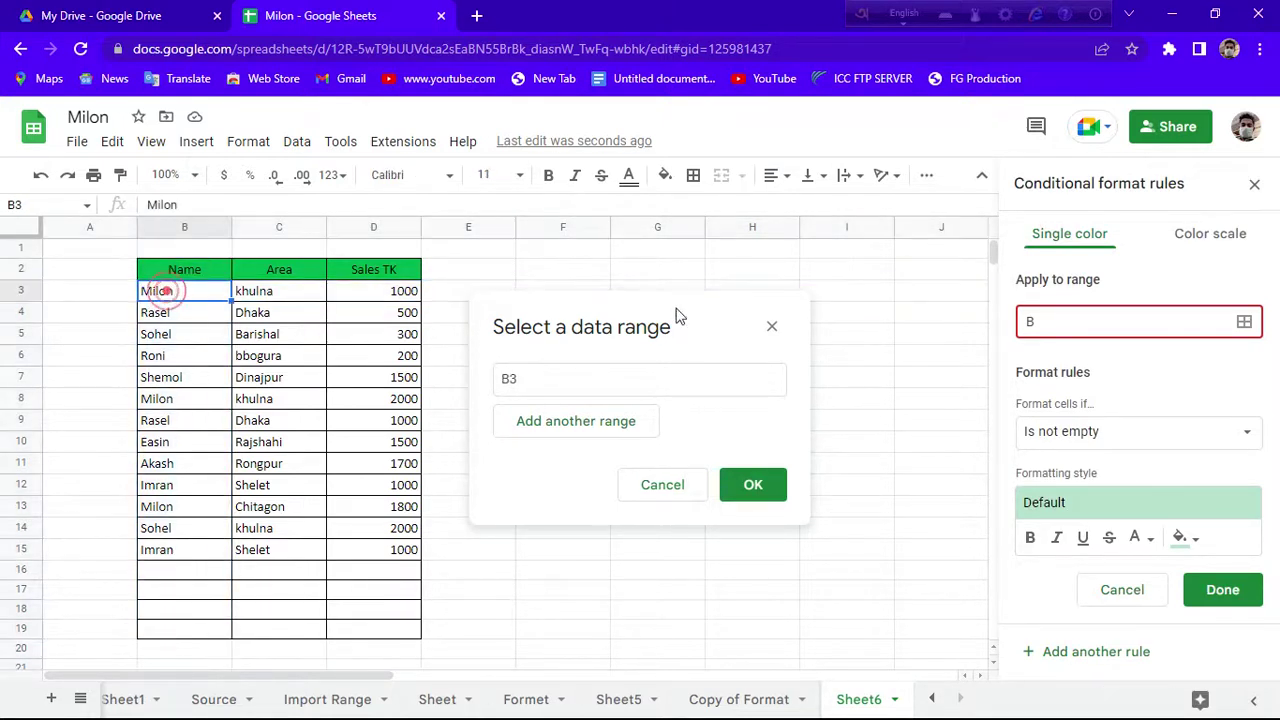
{"action": "left_click", "coordinate": [1061, 321]}
{"action": "type", "text": "3"}
{"action": "type", "text": ":B100"}
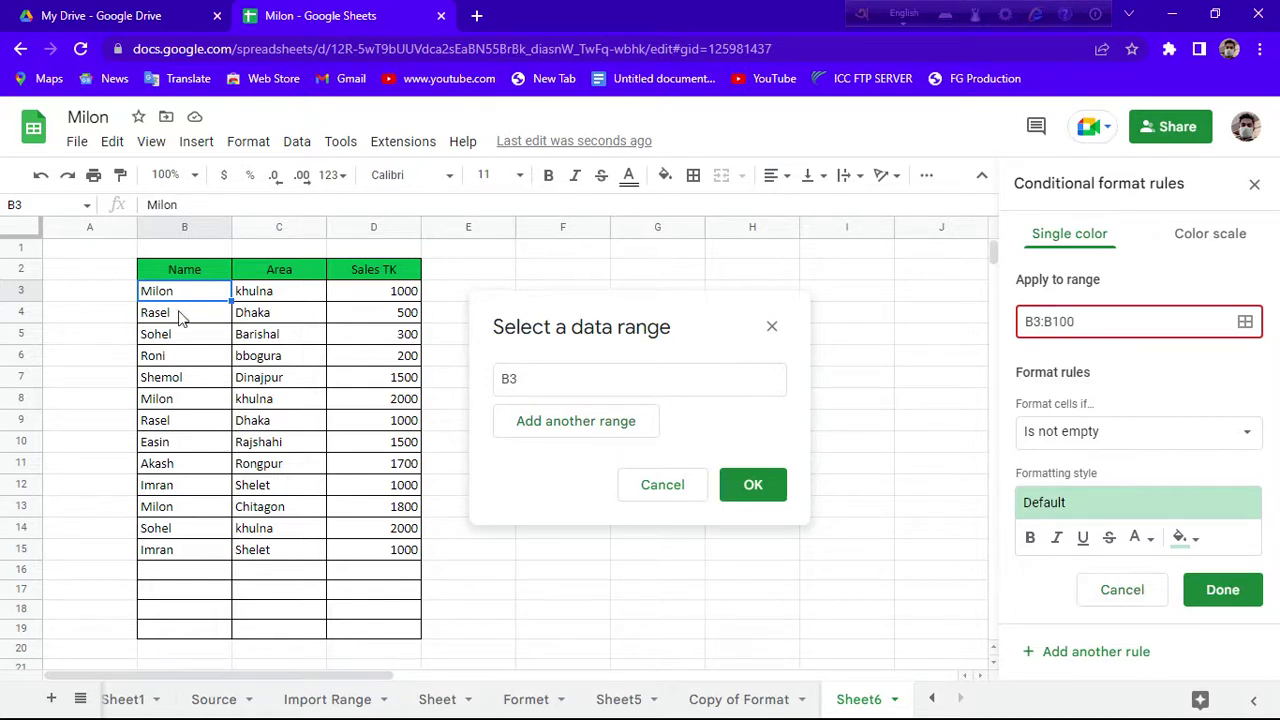
Change the B3:B100 rule's condition from 'Is not empty' to 'Custom formula is'
{"action": "left_click", "coordinate": [1147, 443]}
{"action": "left_click", "coordinate": [1176, 443]}
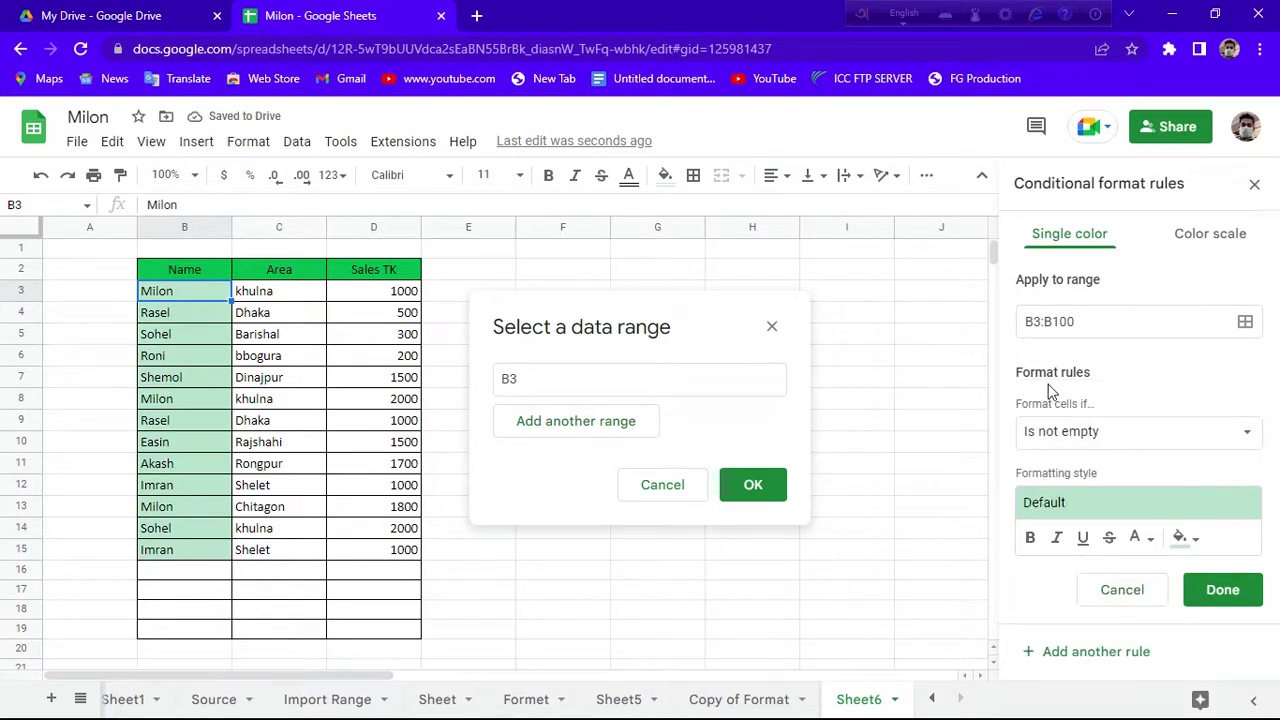
{"action": "left_click", "coordinate": [1108, 432]}
{"action": "scroll", "coordinate": [1080, 500], "scroll_direction": "down", "scroll_amount": 3}
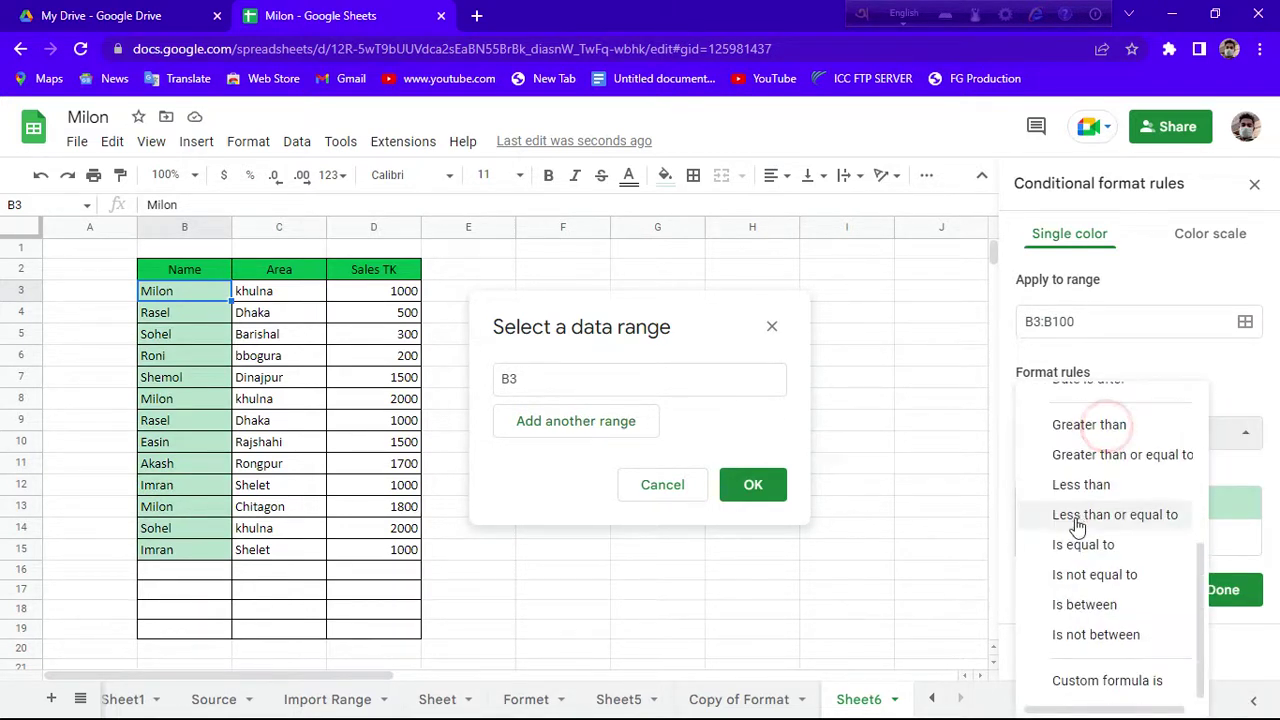
{"action": "left_click", "coordinate": [1080, 681]}
{"action": "left_click", "coordinate": [1118, 476]}
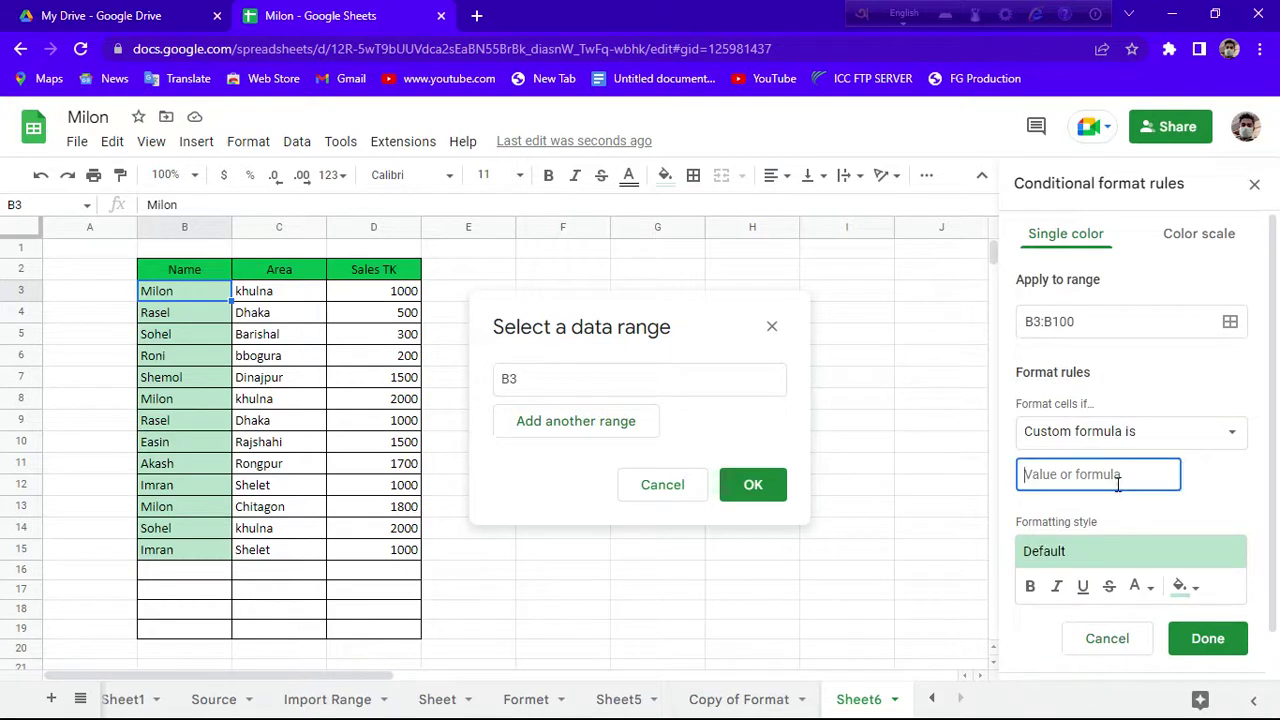
Enter the custom formula =COUNTIF(B:B,B3)>1, removing a stray bracket along the way
{"action": "type", "text": "=(COUNTIF"}
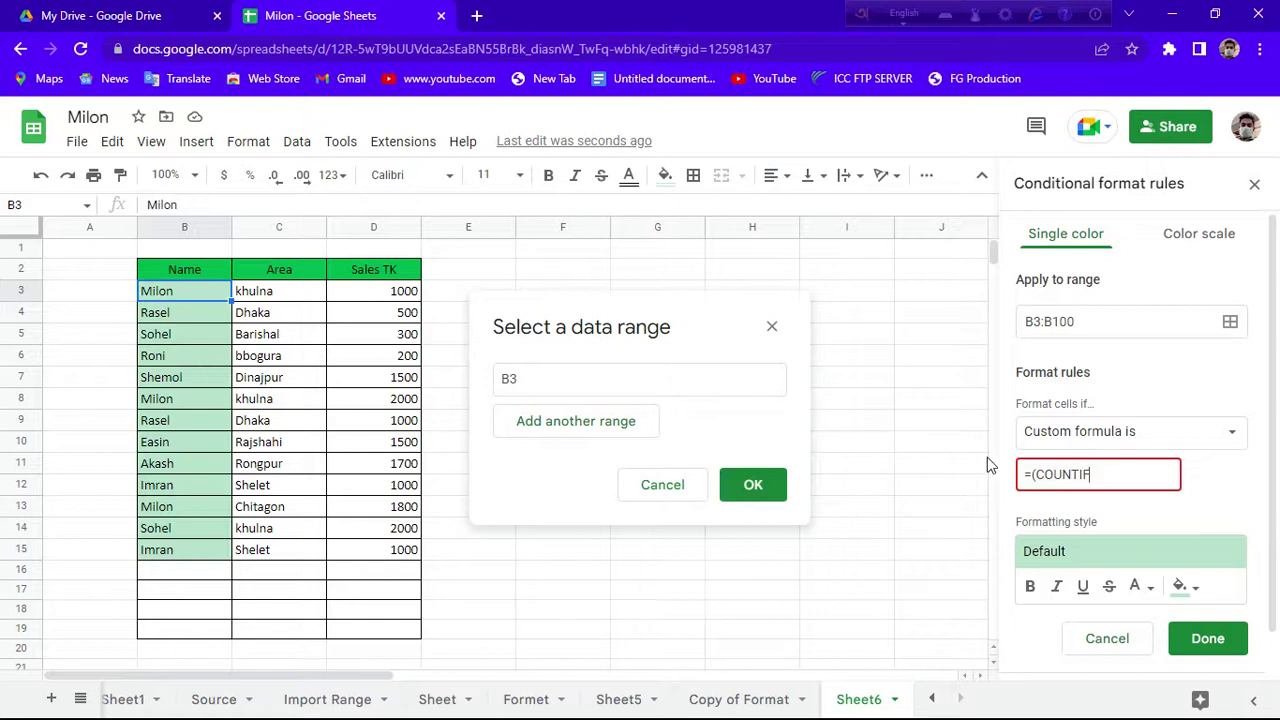
{"action": "left_click", "coordinate": [1036, 476]}
{"action": "key", "text": "BackSpace"}
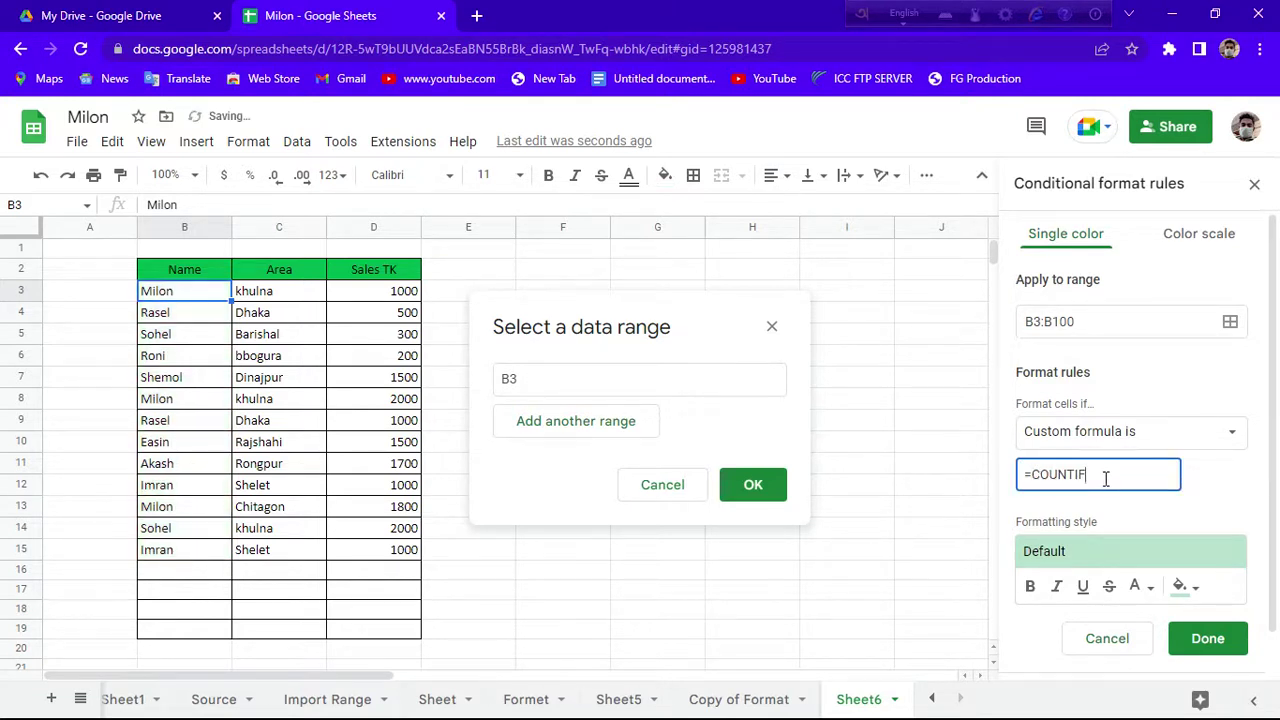
{"action": "left_click", "coordinate": [1105, 477]}
{"action": "type", "text": "("}
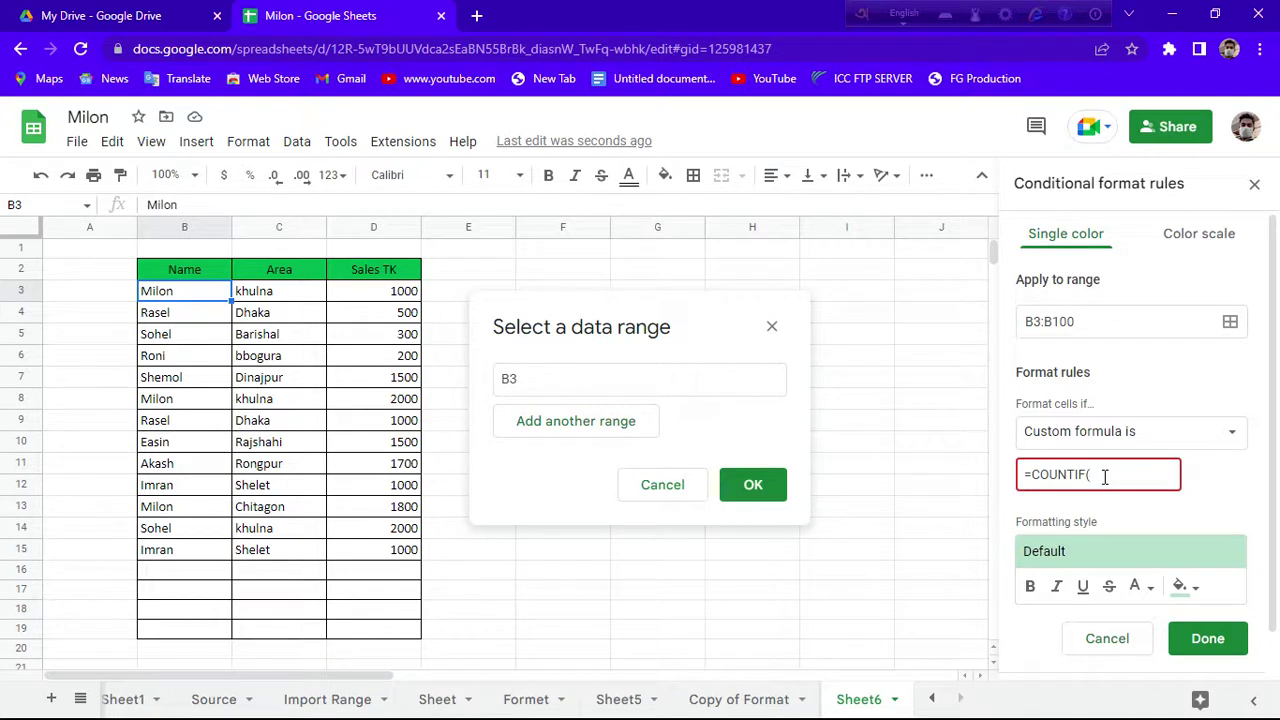
{"action": "left_click", "coordinate": [200, 219]}
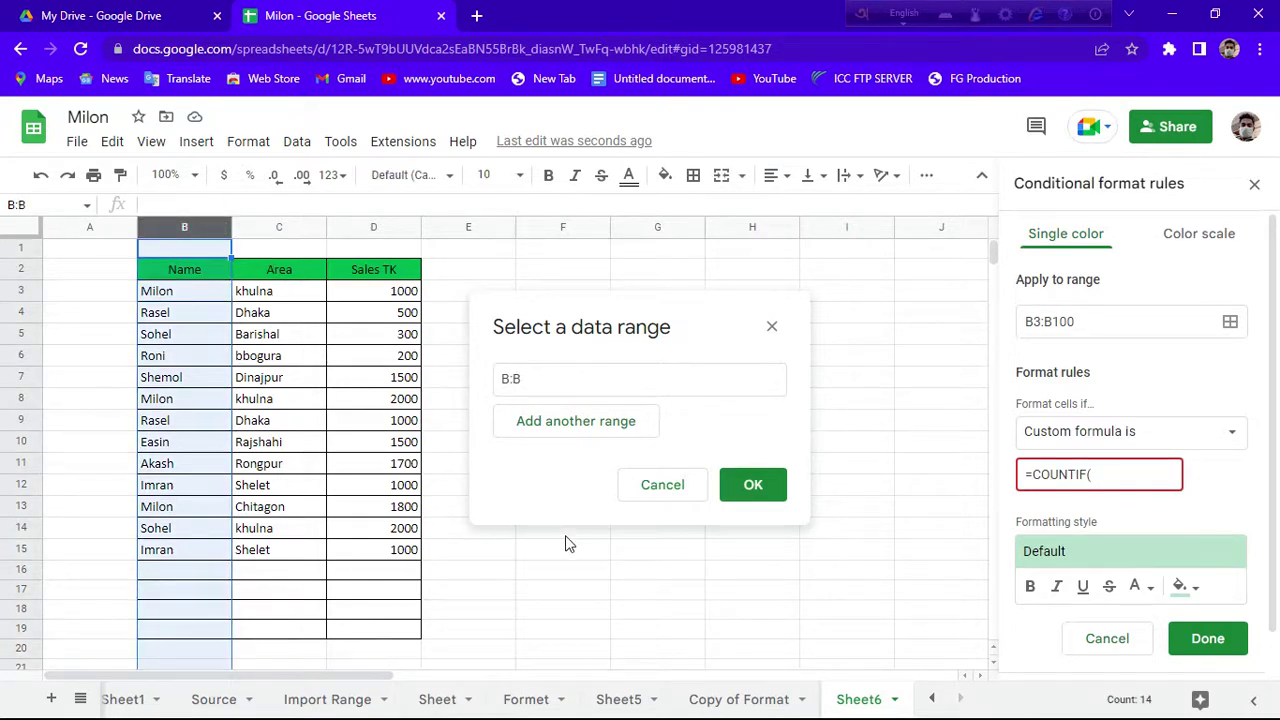
{"action": "left_click", "coordinate": [1119, 476]}
{"action": "left_click", "coordinate": [1119, 476]}
{"action": "type", "text": "B:"}
{"action": "type", "text": "B,"}
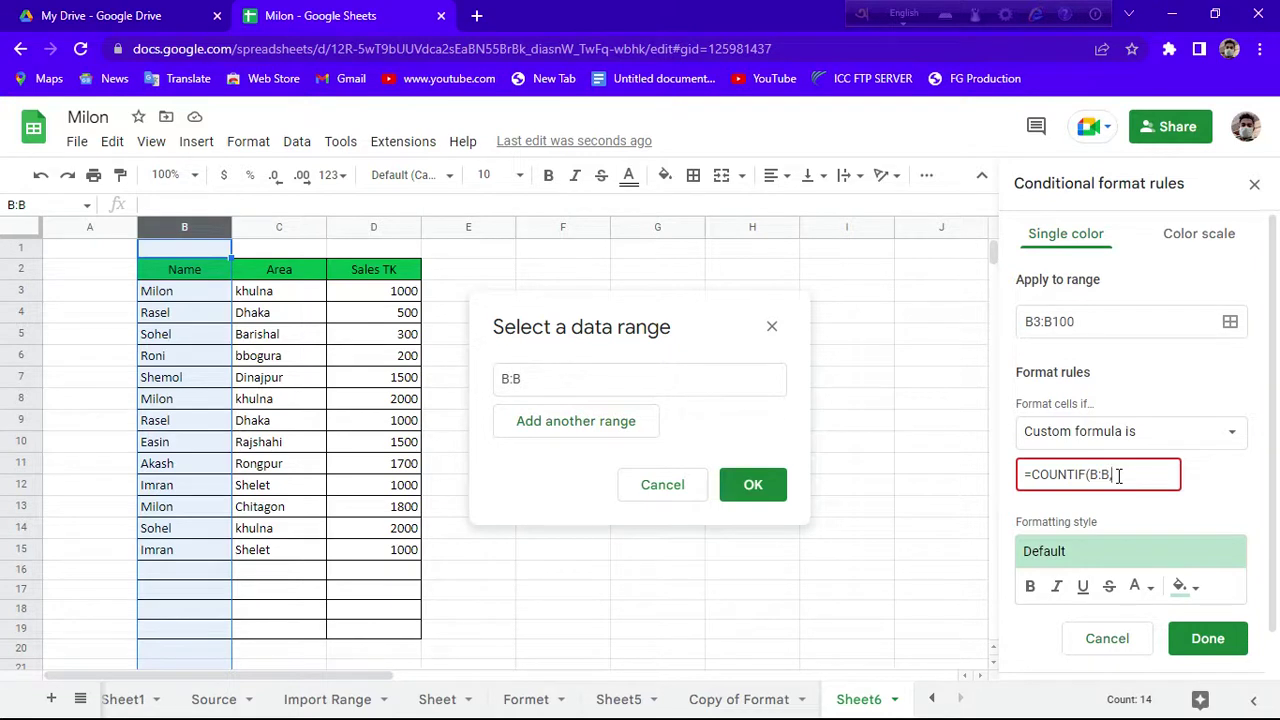
{"action": "type", "text": "B"}
{"action": "type", "text": "3"}
{"action": "type", "text": ")"}
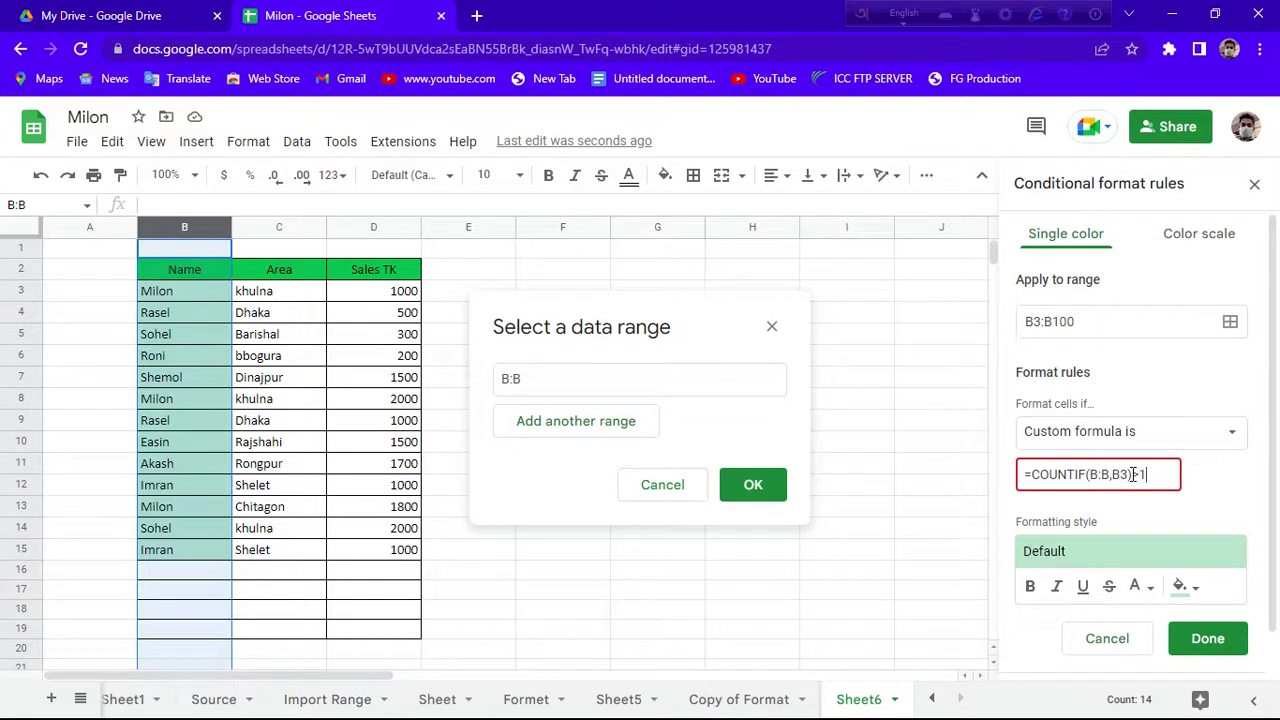
{"action": "type", "text": ">1"}
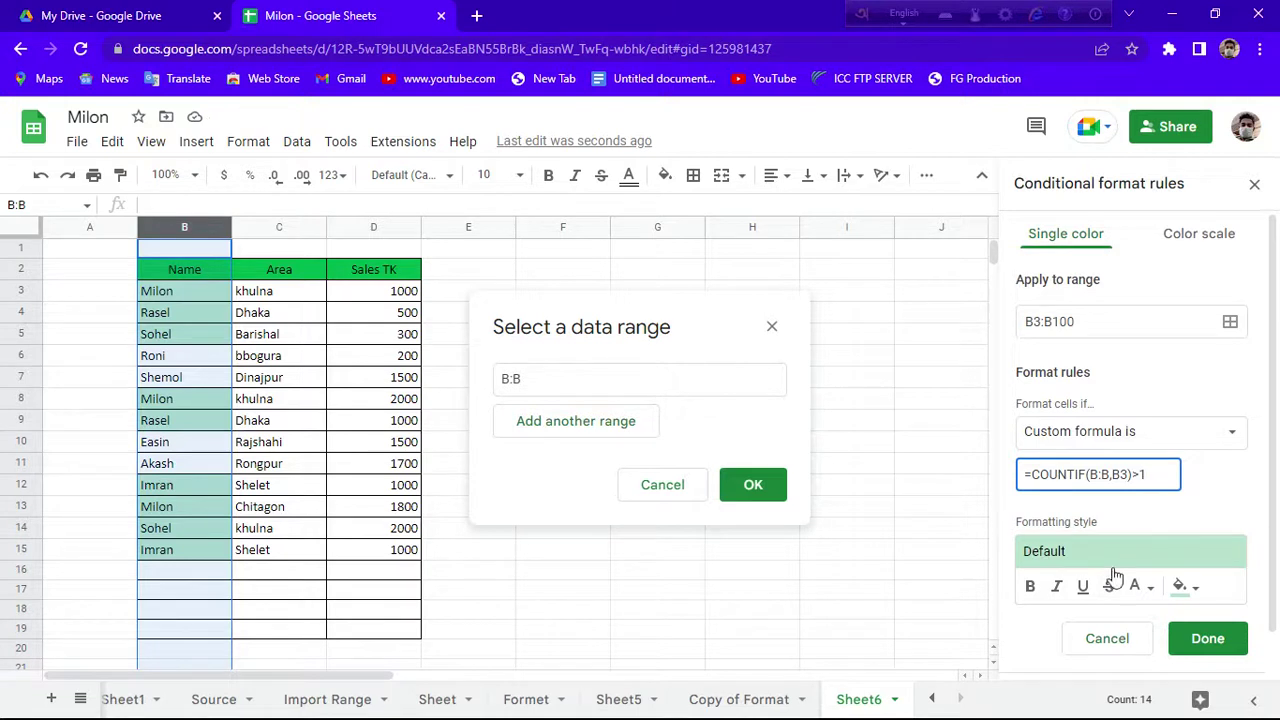
Set the duplicate rule's text colour to red
{"action": "left_click", "coordinate": [1187, 590]}
{"action": "left_click", "coordinate": [1187, 590]}
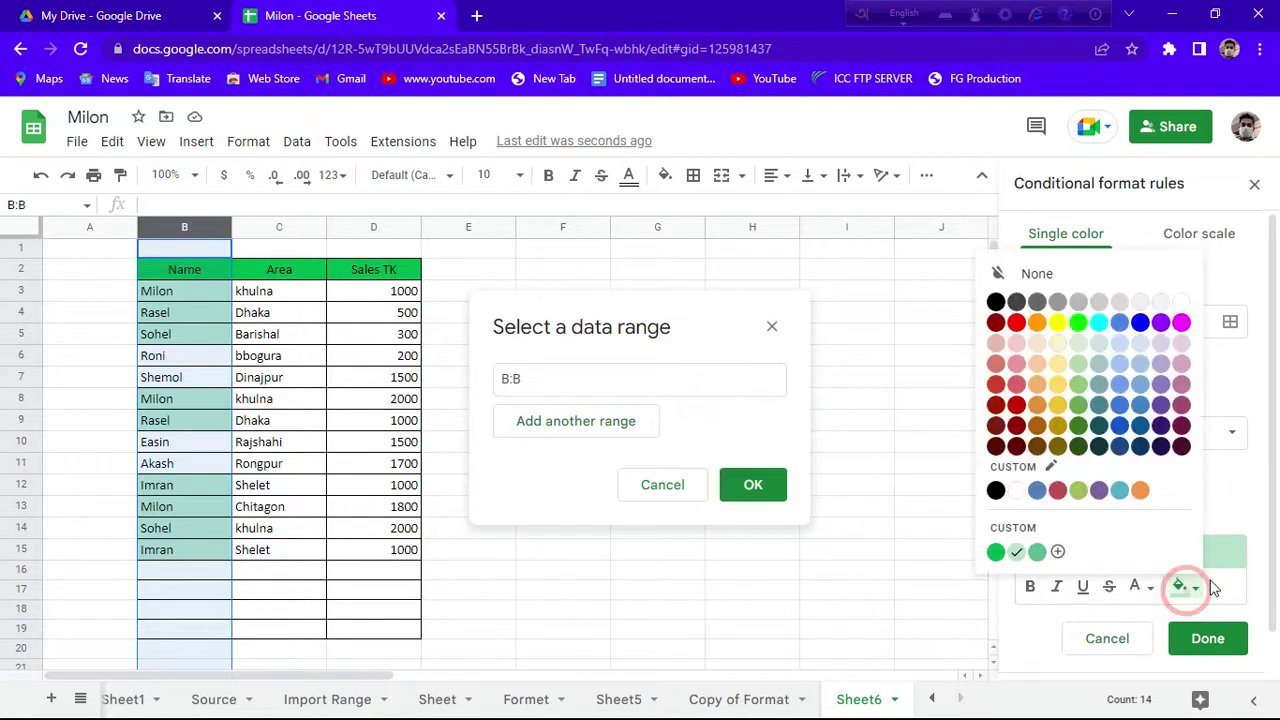
{"action": "left_click", "coordinate": [1135, 590]}
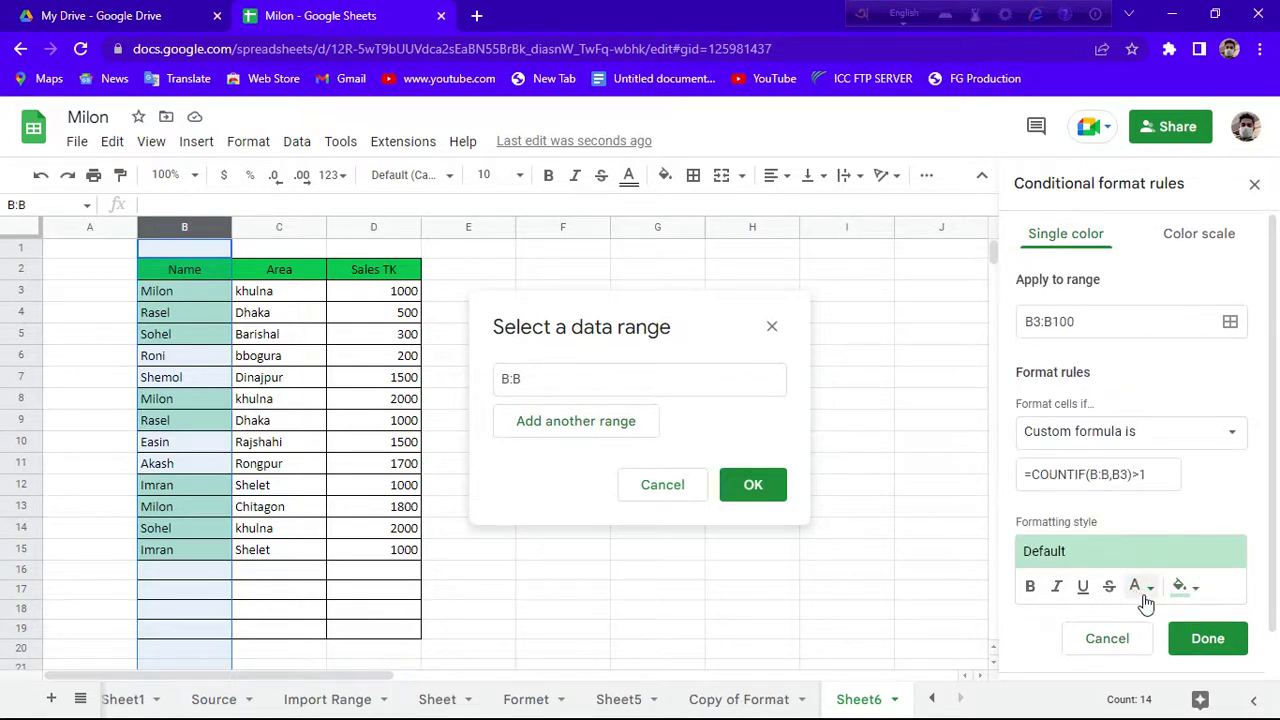
{"action": "left_click", "coordinate": [1135, 590]}
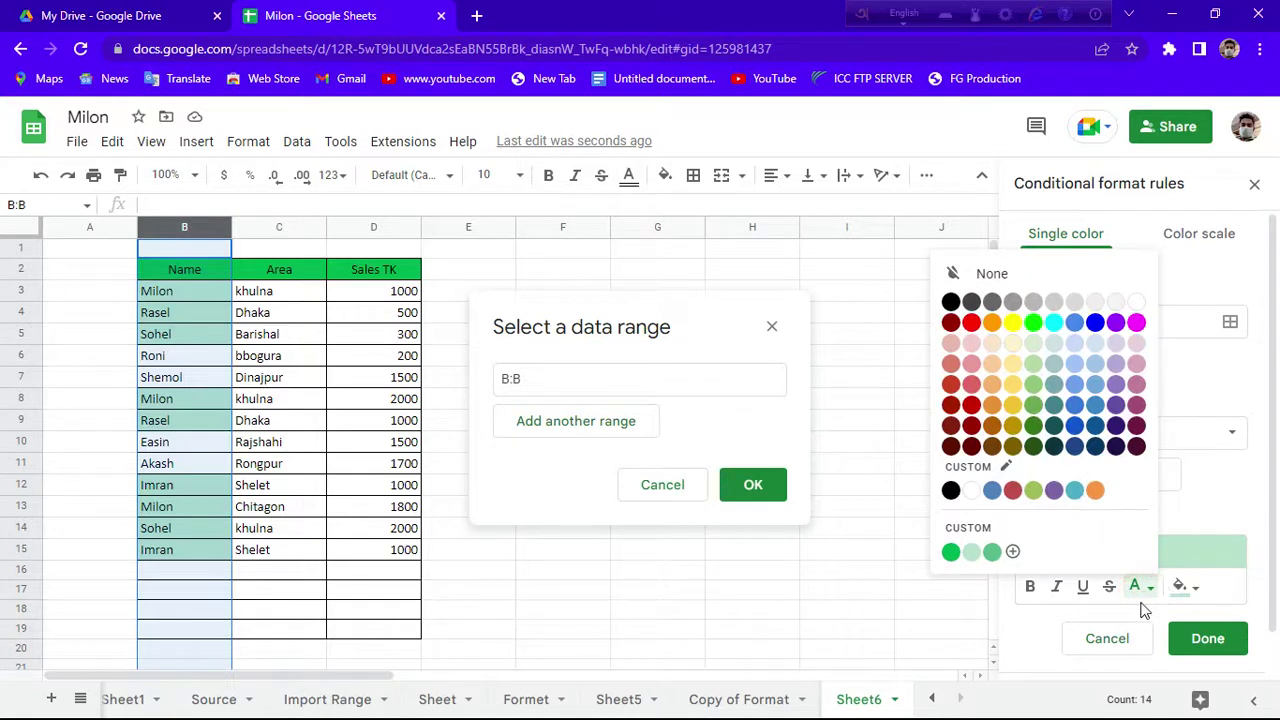
{"action": "left_click", "coordinate": [970, 322]}
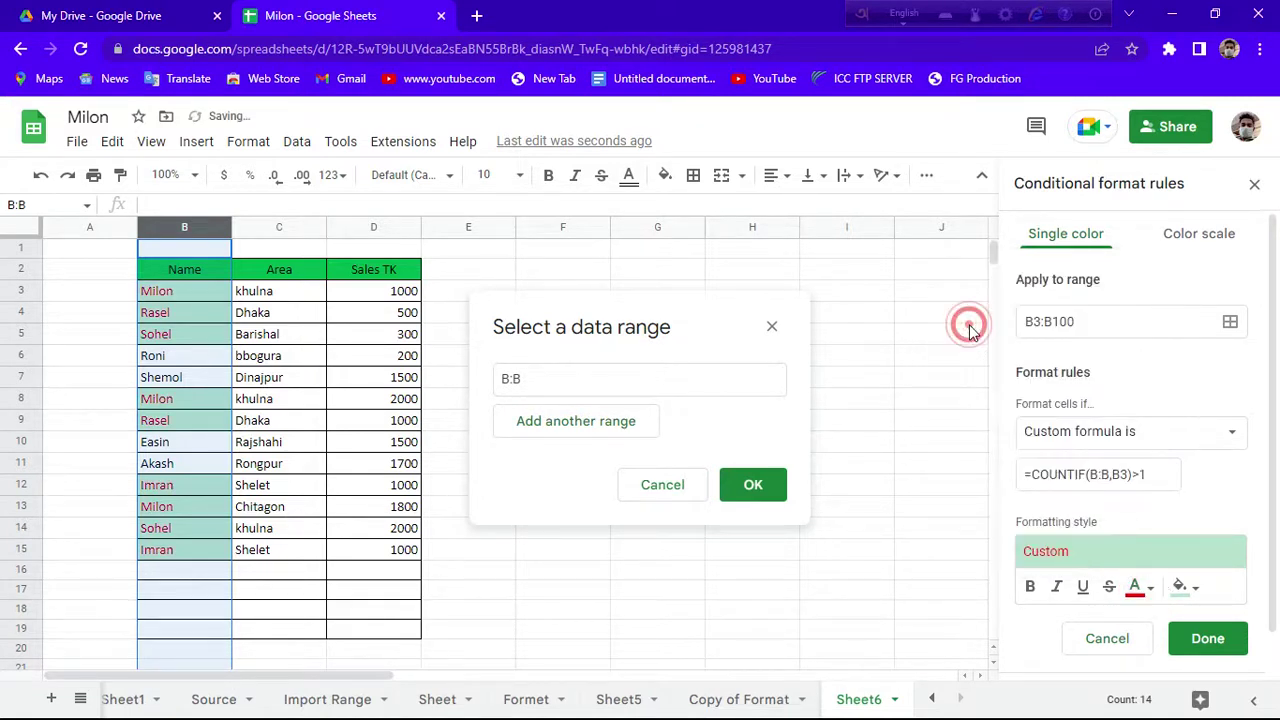
Give duplicates a light yellow fill instead of blue, then check the highlighted Milon in B3
{"action": "left_click", "coordinate": [1195, 590]}
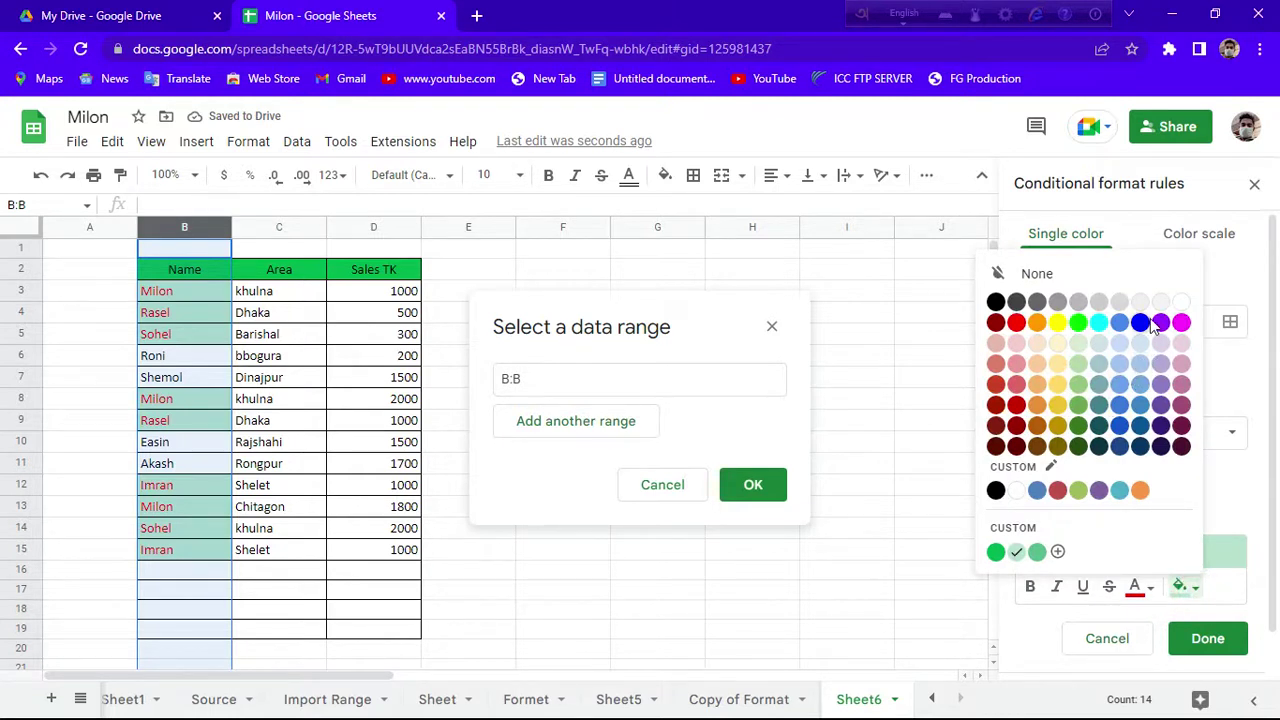
{"action": "left_click", "coordinate": [1118, 324]}
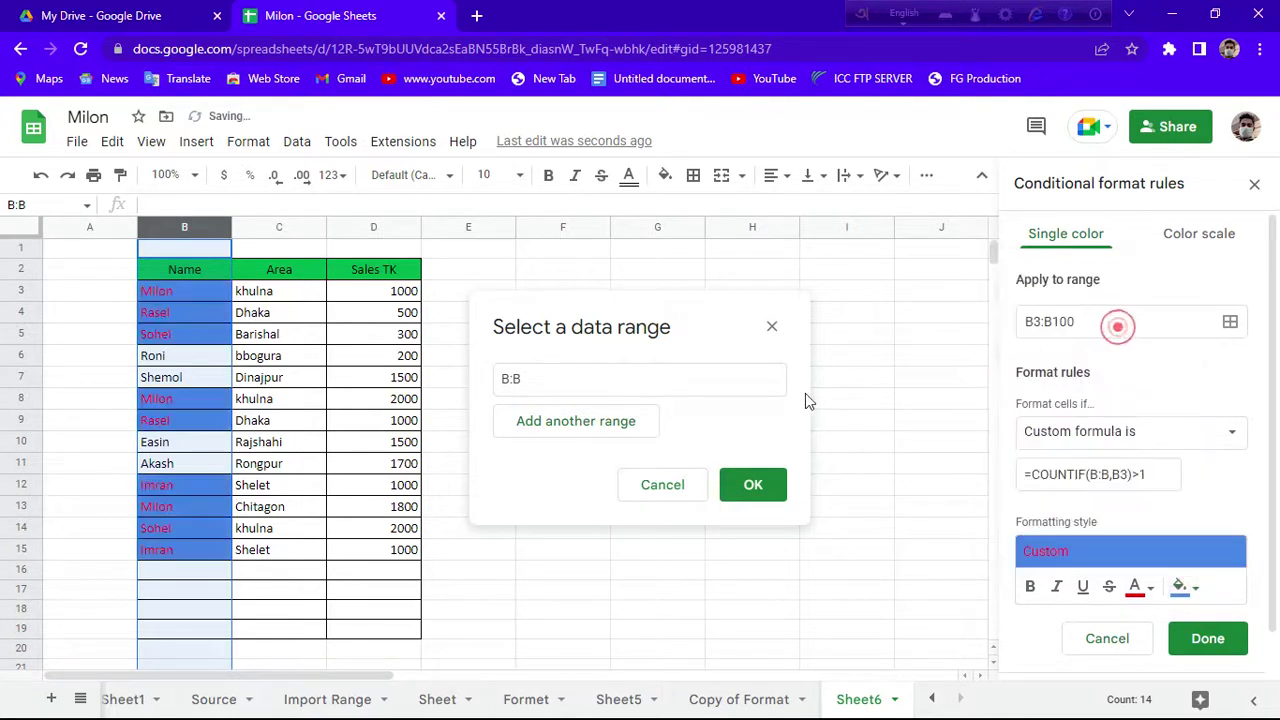
{"action": "left_click", "coordinate": [1185, 586]}
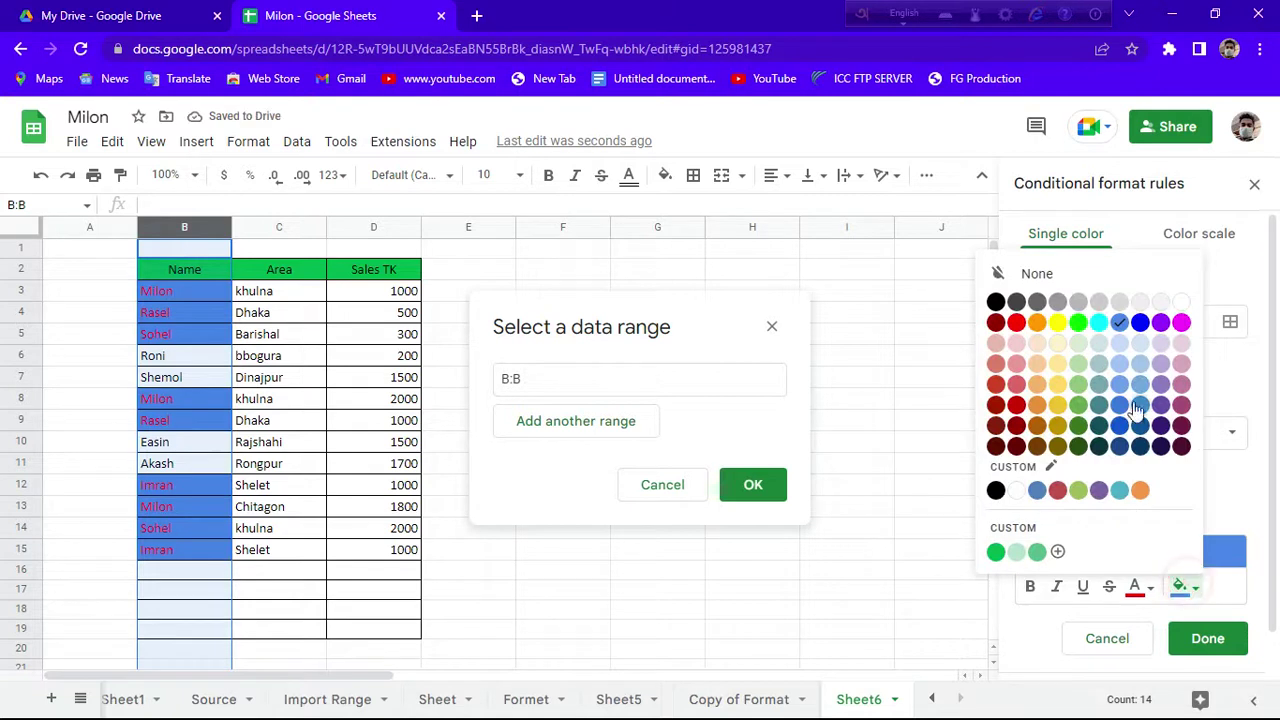
{"action": "left_click", "coordinate": [1056, 347]}
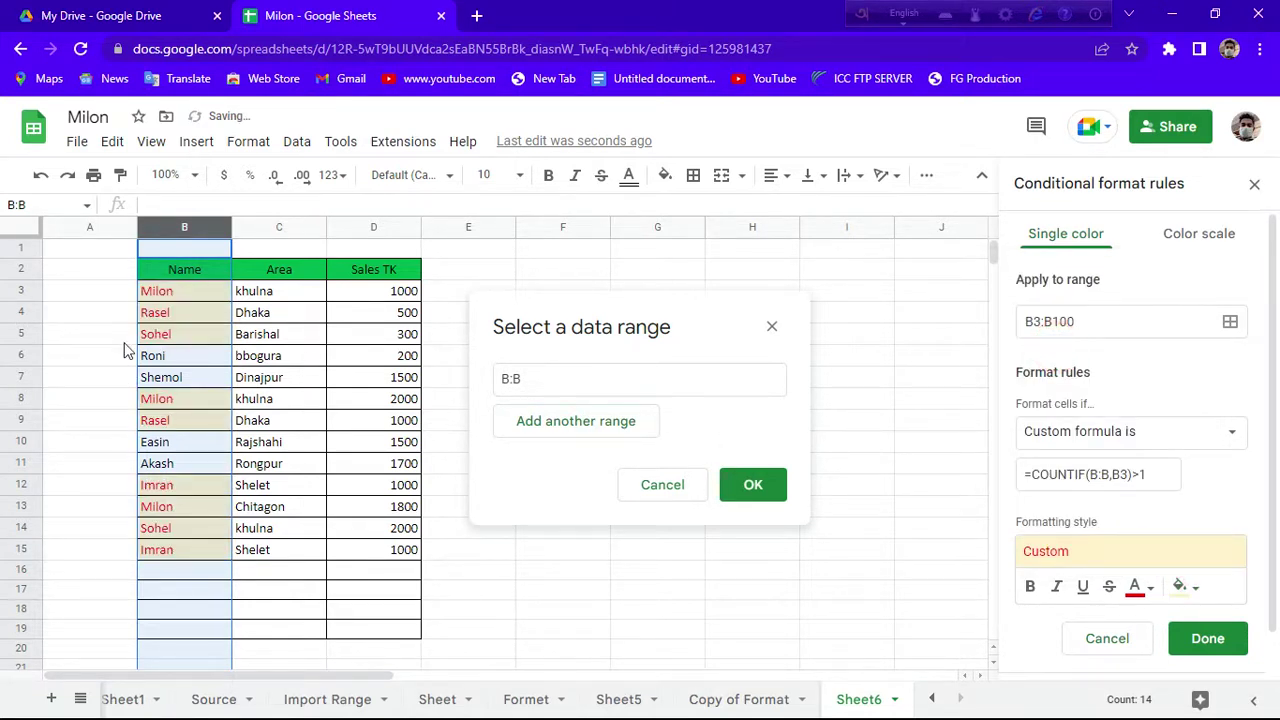
{"action": "left_click", "coordinate": [247, 487]}
{"action": "left_click", "coordinate": [149, 298]}
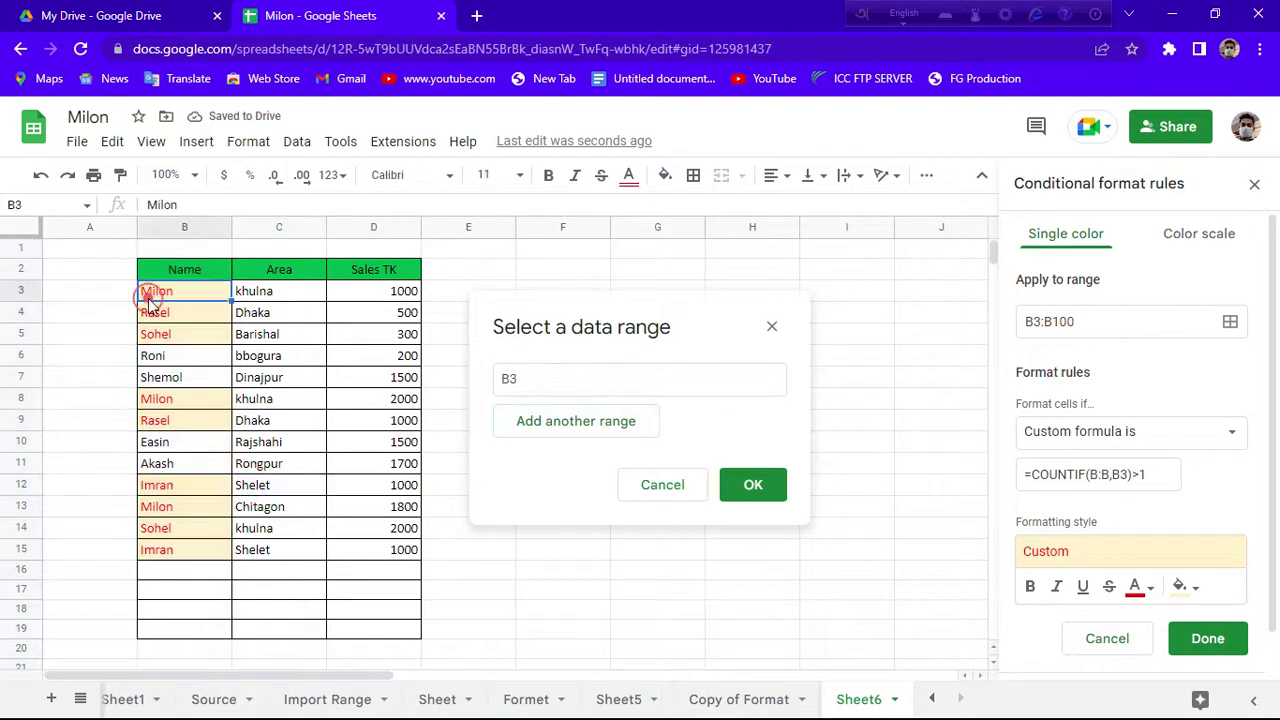
Test the rule with MILON in B16 and HFHDGDH in B17, then close the 'Select a data range' dialog
{"action": "left_click", "coordinate": [176, 403]}
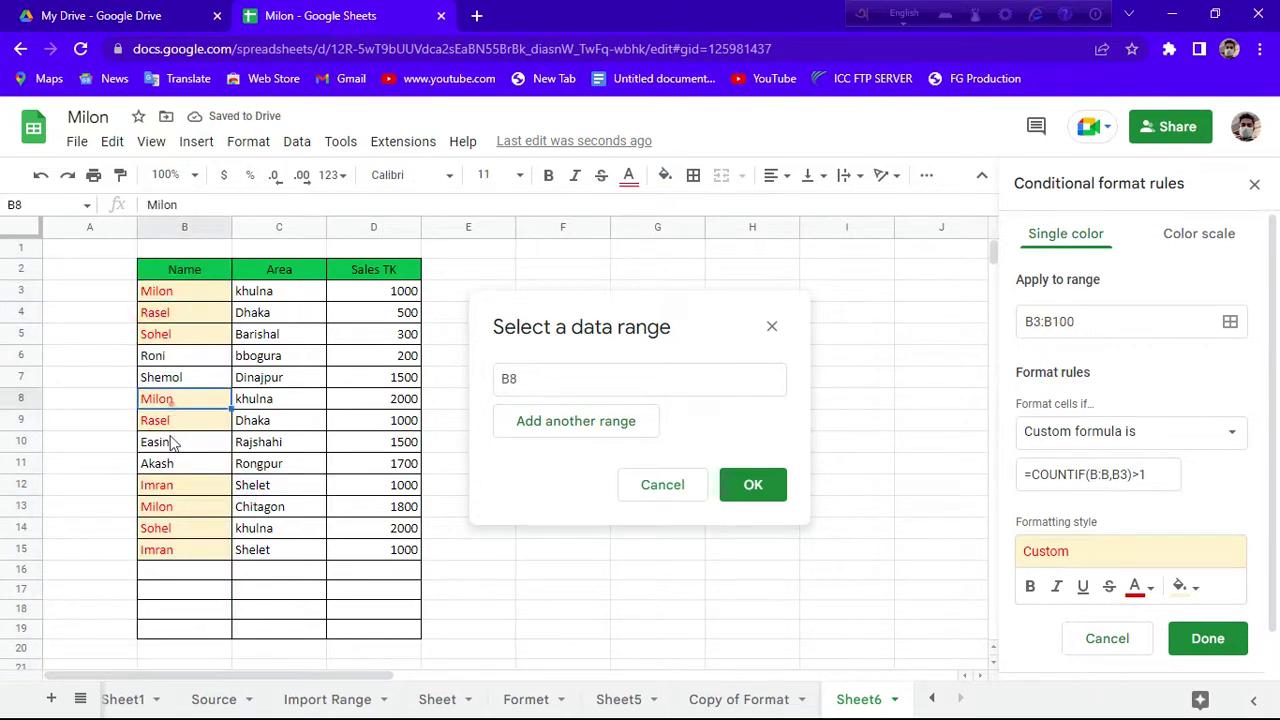
{"action": "left_click", "coordinate": [178, 506]}
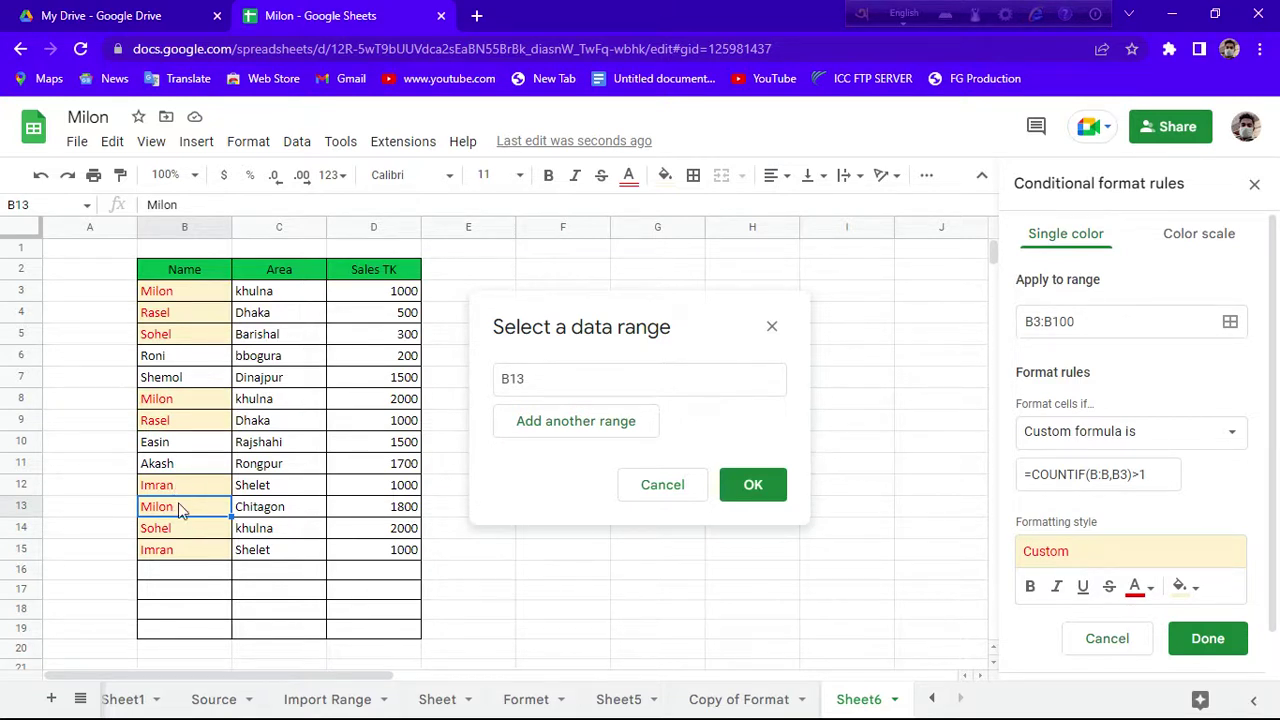
{"action": "left_click", "coordinate": [168, 566]}
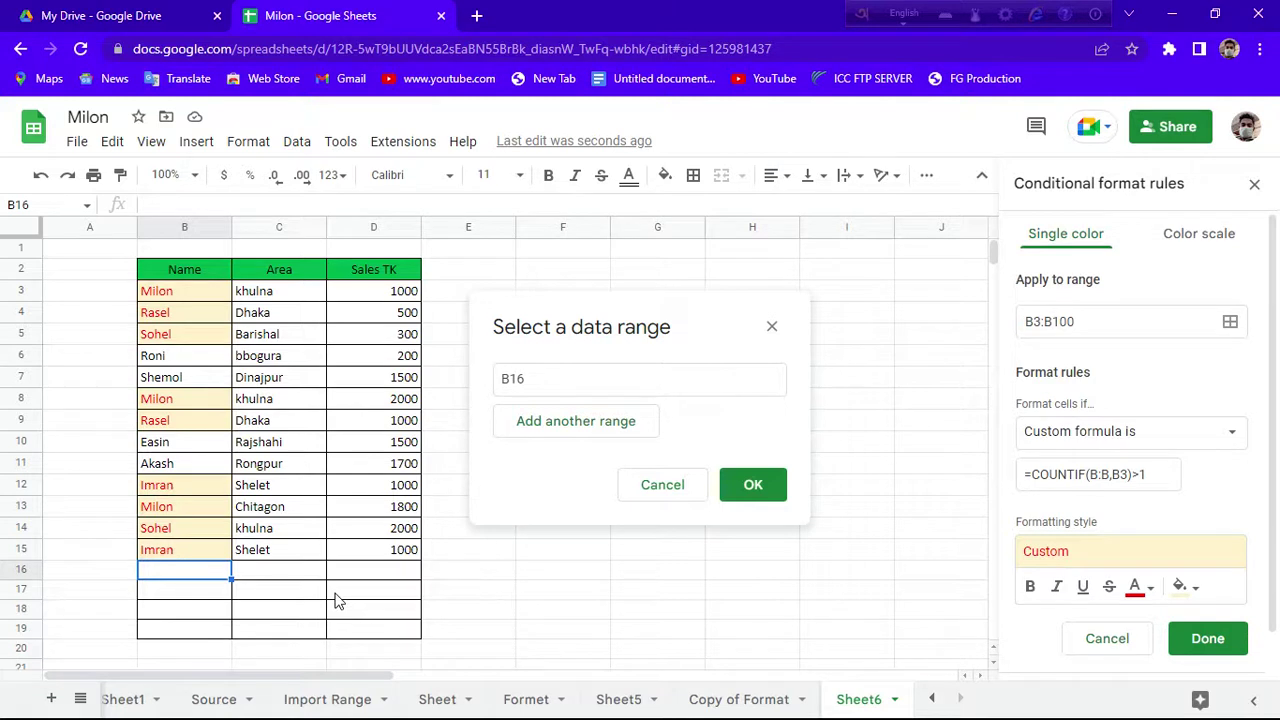
{"action": "type", "text": "MILON"}
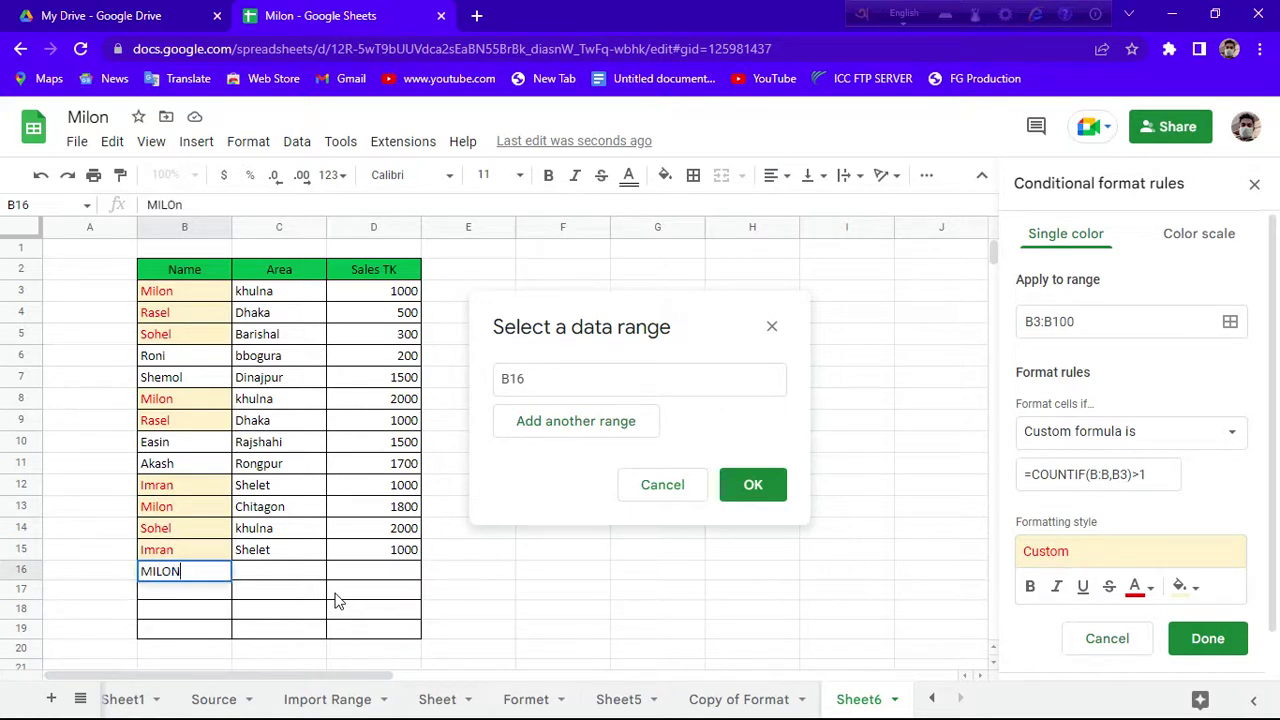
{"action": "key", "text": "Return"}
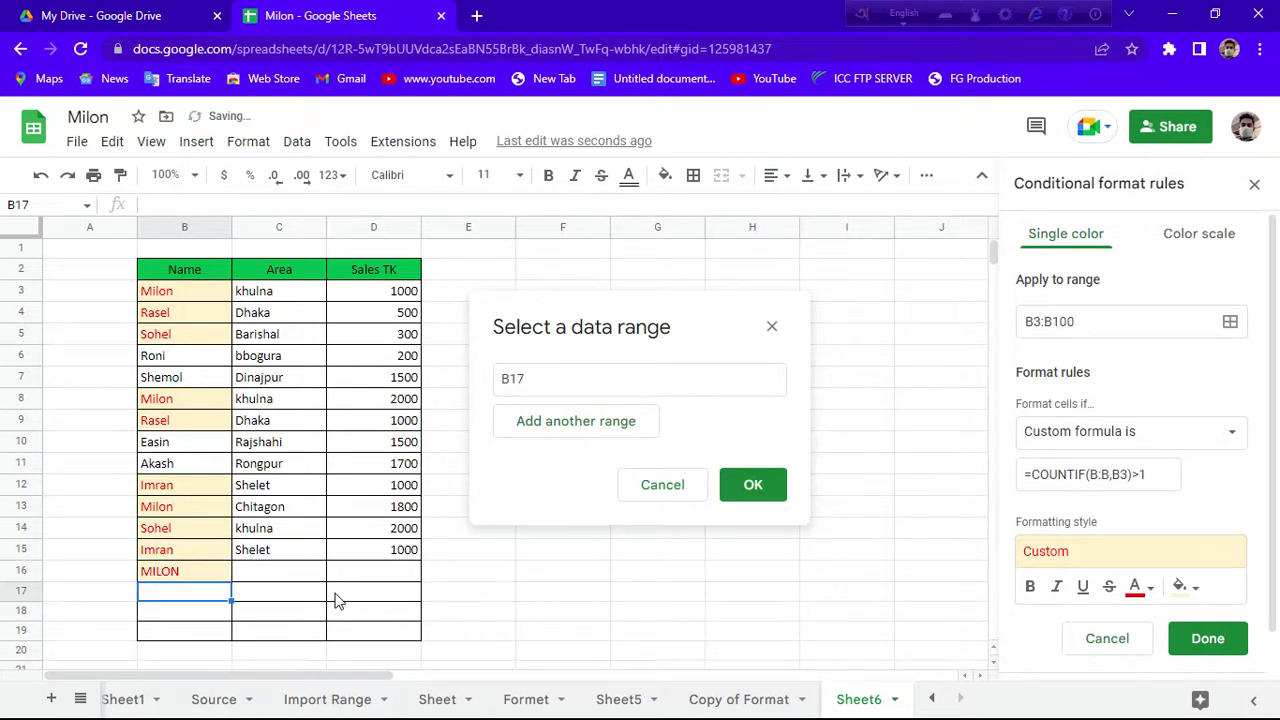
{"action": "type", "text": "HFHDGDH"}
{"action": "key", "text": "Return"}
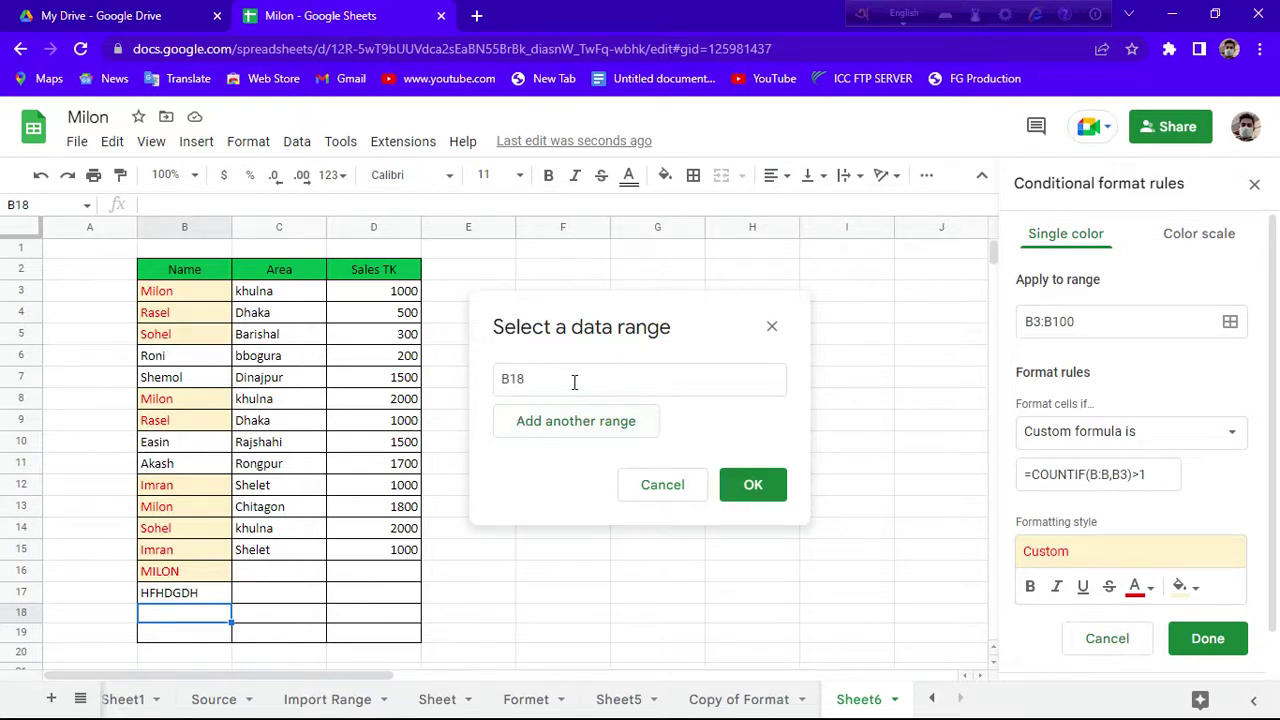
{"action": "left_click", "coordinate": [771, 326]}
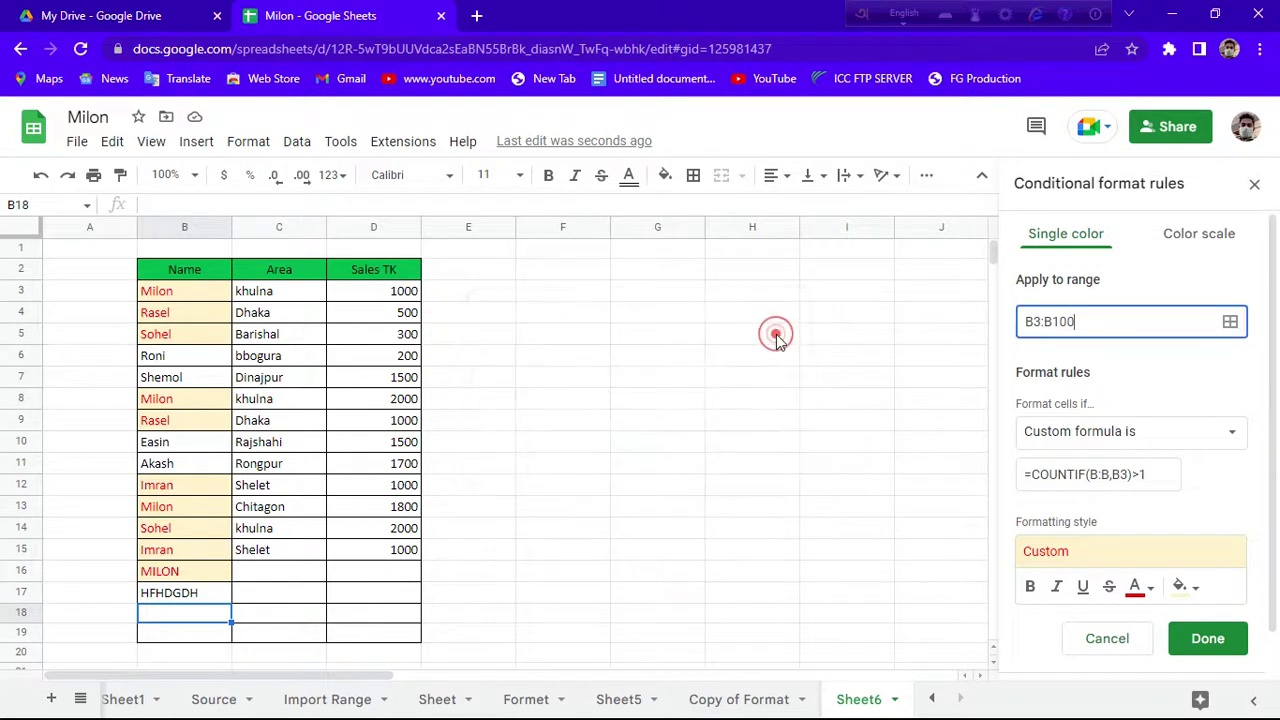